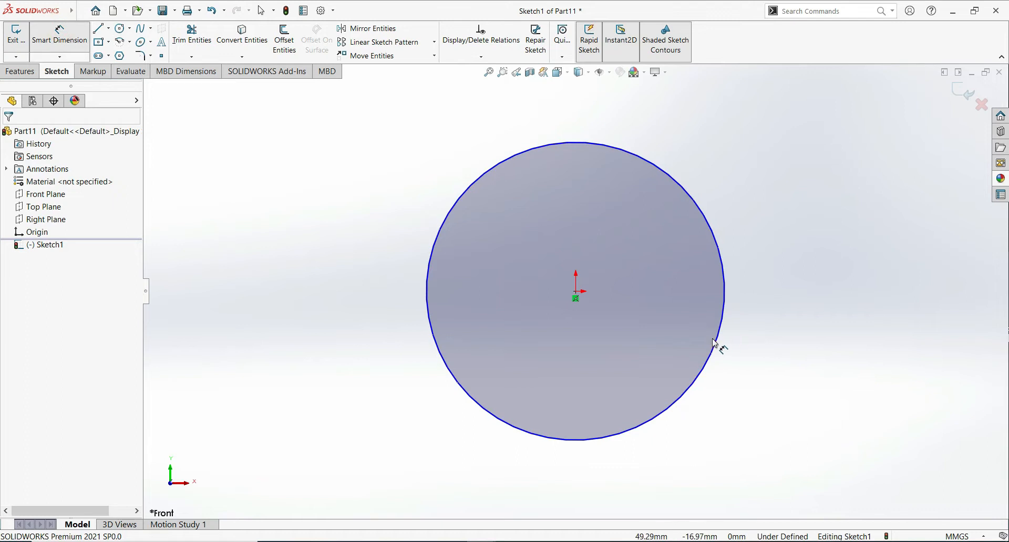
# Dimension the sketched circle's diameter as 100 mm.
pyautogui.click(715, 339)
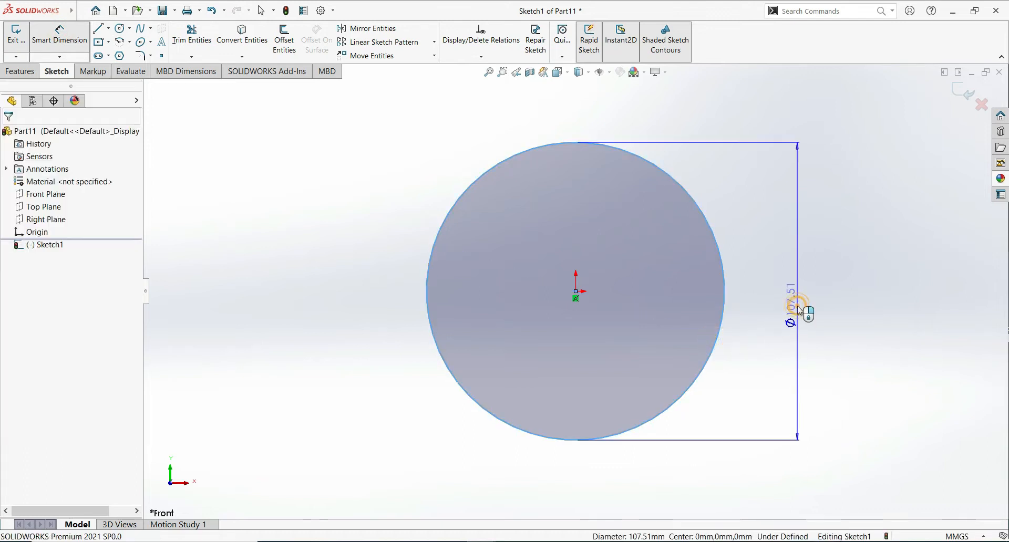
pyautogui.click(797, 306)
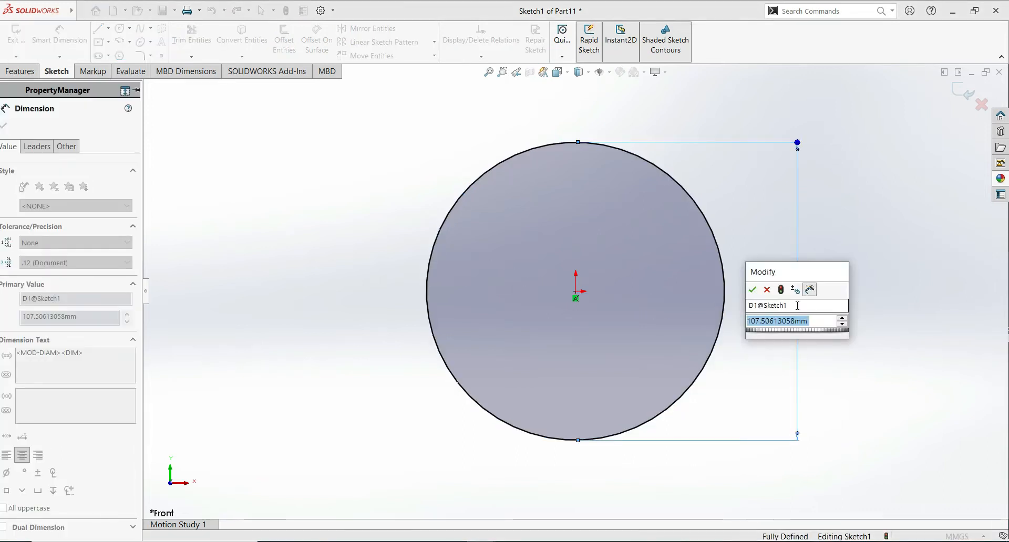
pyautogui.write('100')
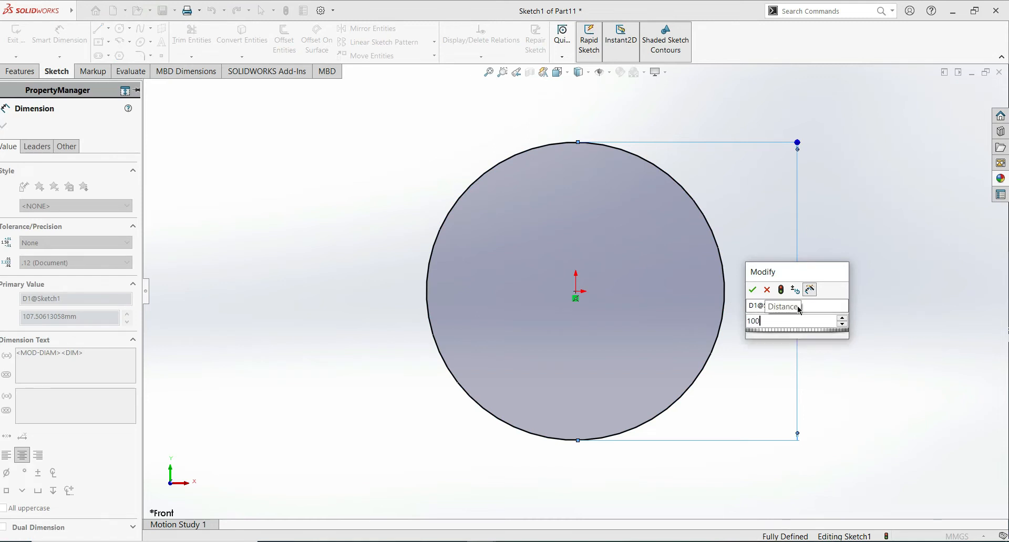
pyautogui.press('Return')
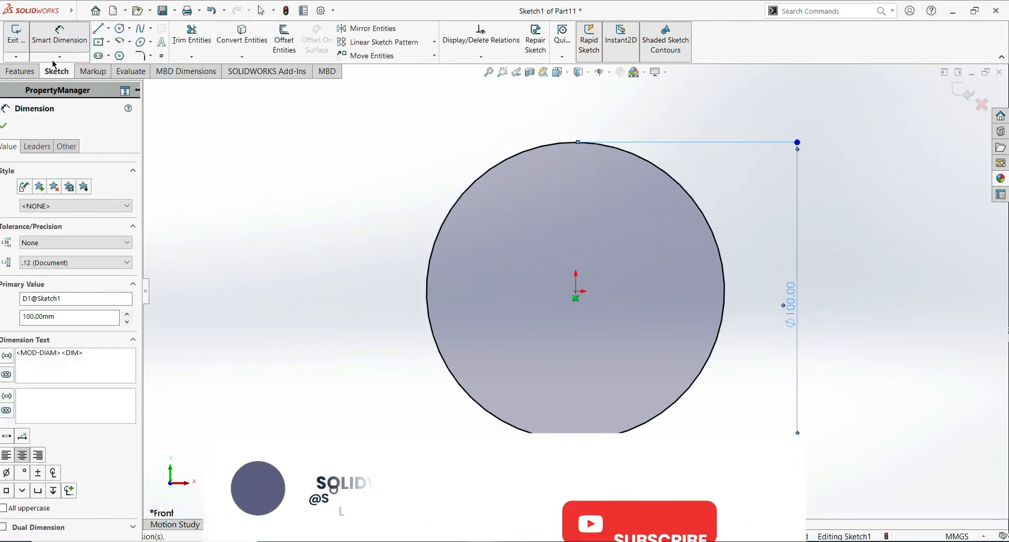
pyautogui.click(4, 126)
# Extrude the 100 mm circle as a boss with a blind depth of 100 mm.
pyautogui.click(19, 71)
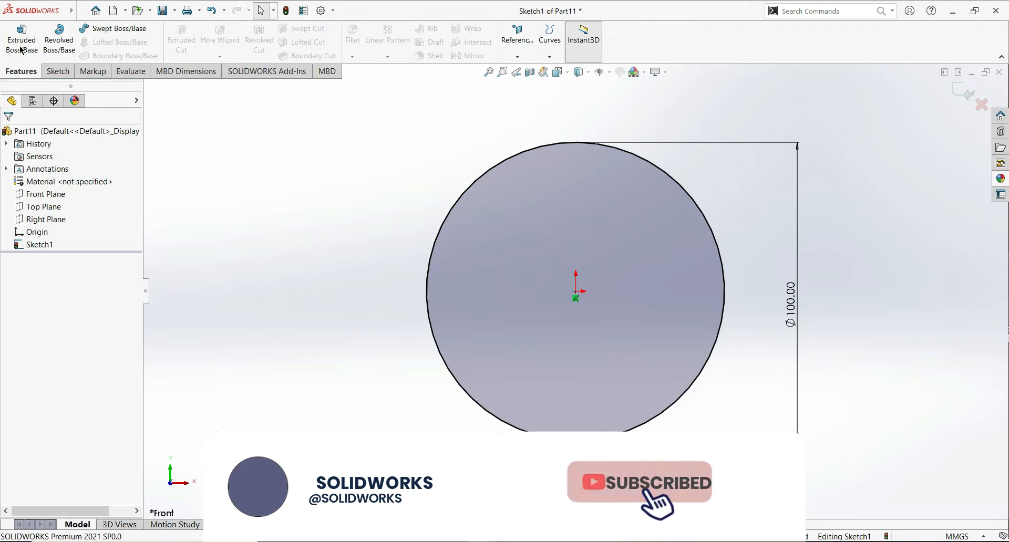
pyautogui.click(21, 45)
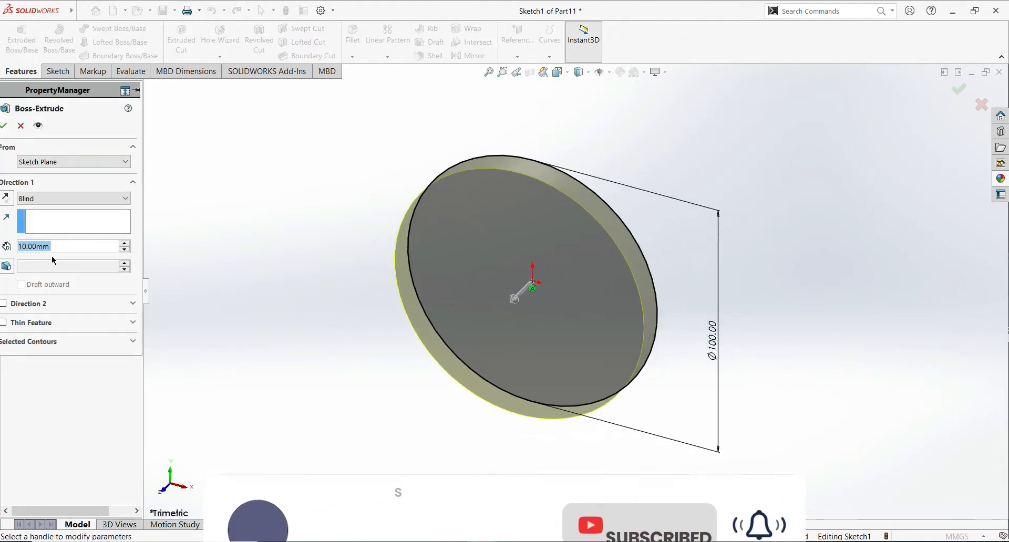
pyautogui.write('100')
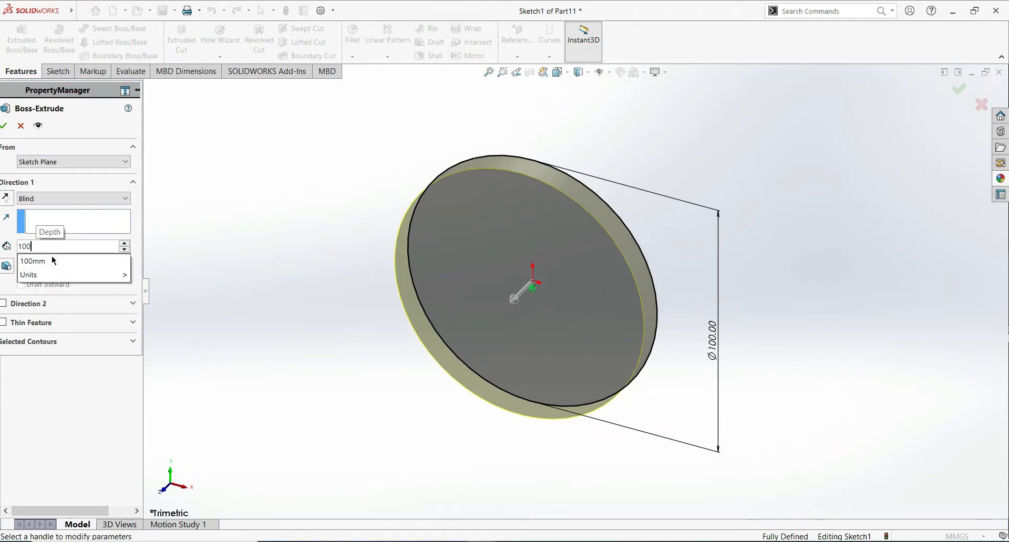
pyautogui.press('Return')
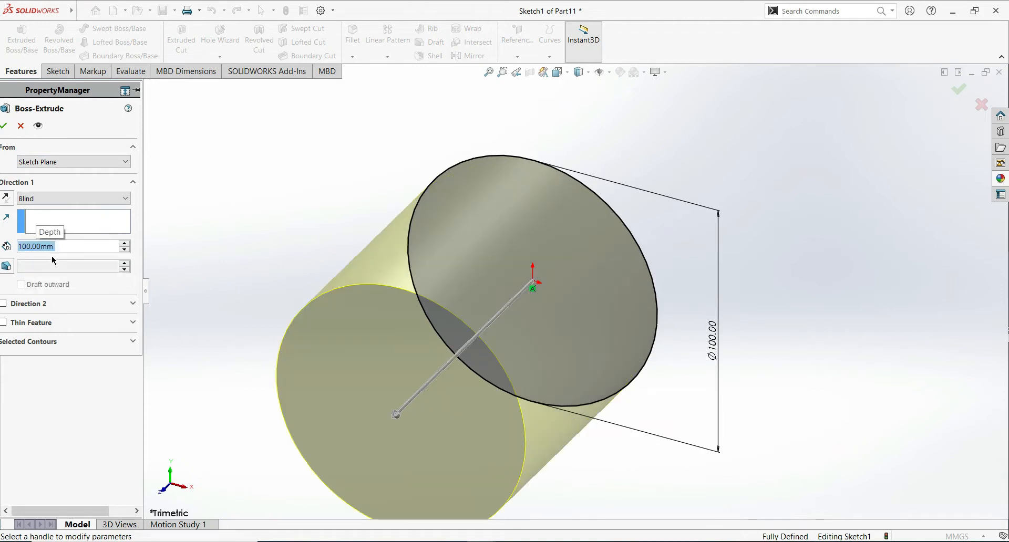
pyautogui.click(5, 126)
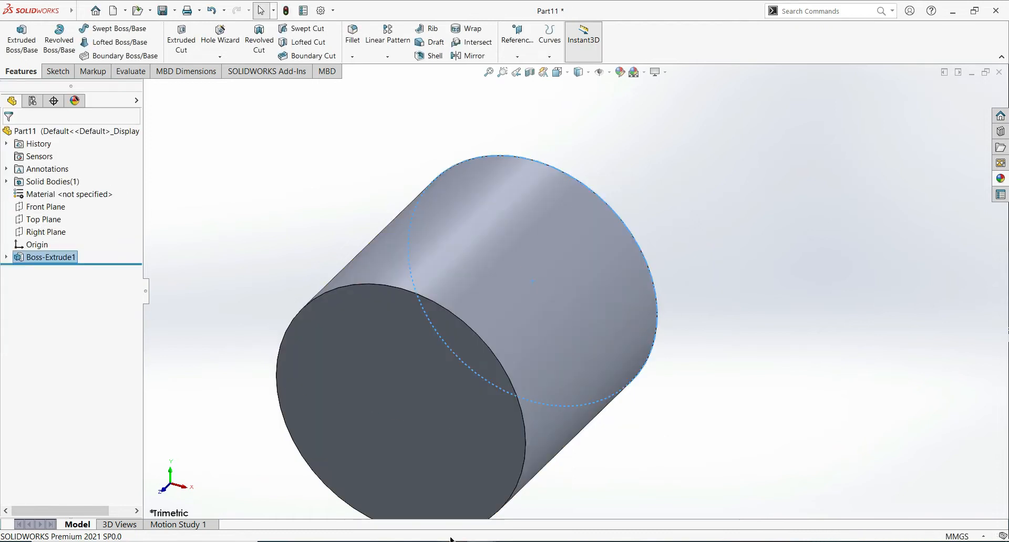
# Start a sketch on the cylinder's front end face and draw an origin-centred circle about 117 mm in diameter, larger than the face.
pyautogui.click(417, 456)
pyautogui.click(460, 426)
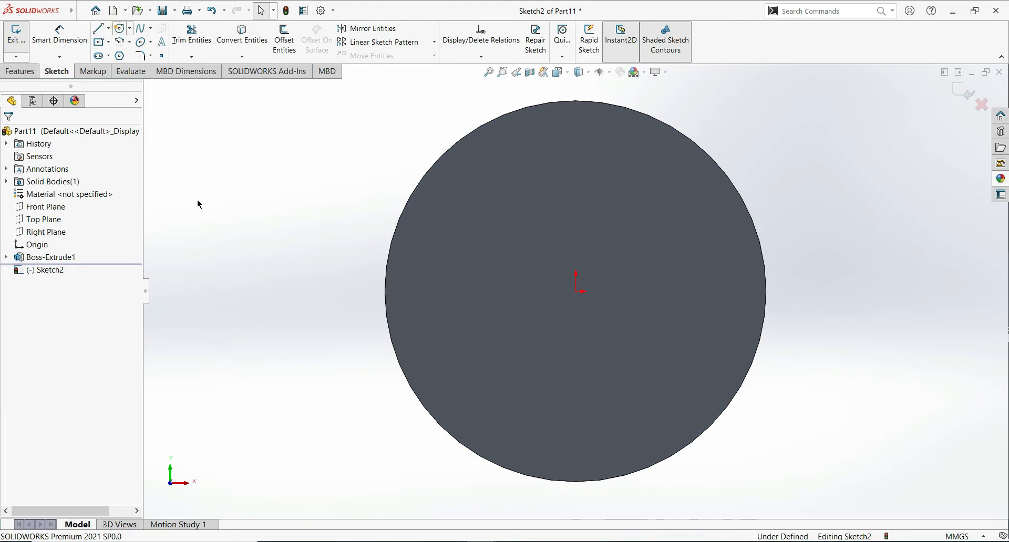
pyautogui.click(119, 29)
pyautogui.click(576, 291)
pyautogui.click(799, 291)
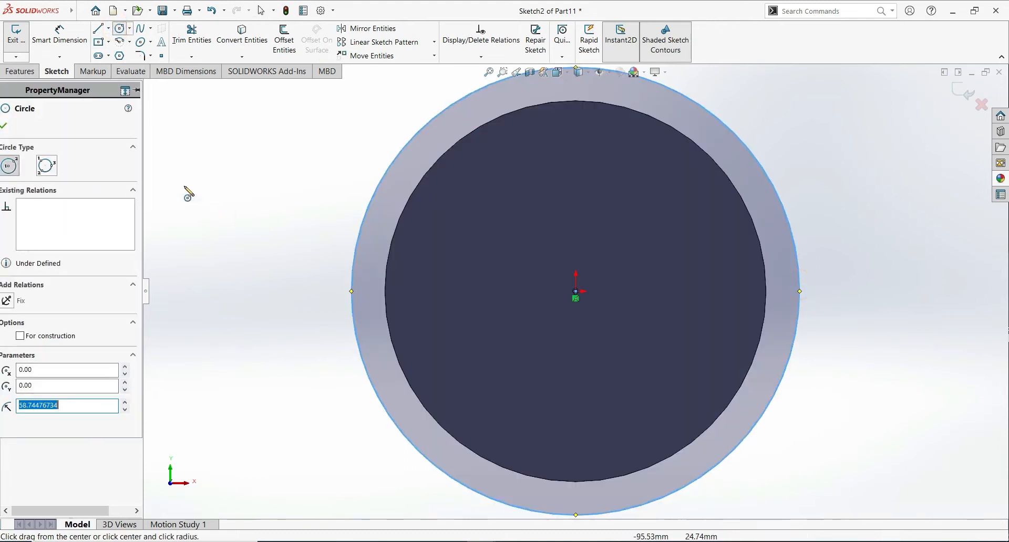
pyautogui.press('Escape')
# Dimension the new circle's diameter as 120 mm.
pyautogui.click(59, 37)
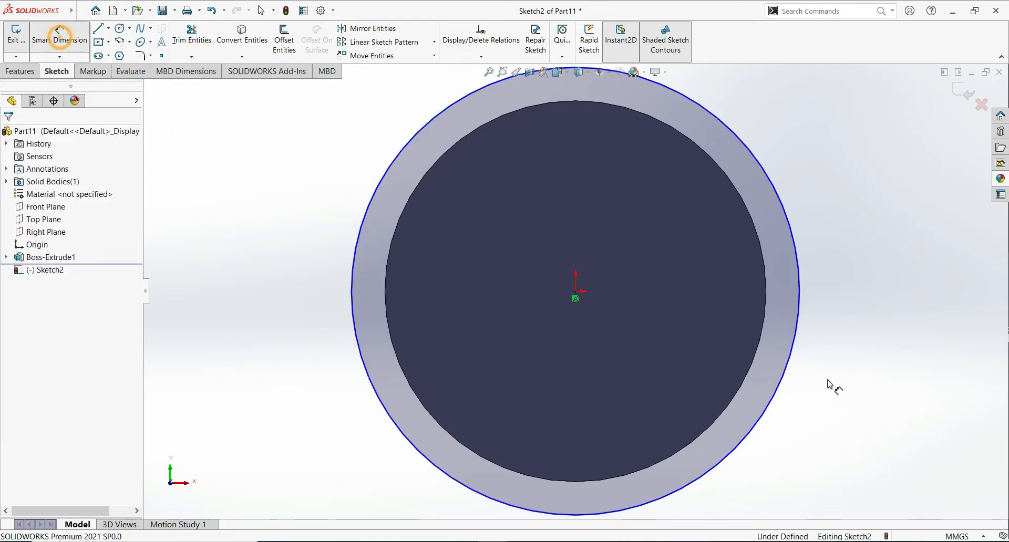
pyautogui.click(786, 372)
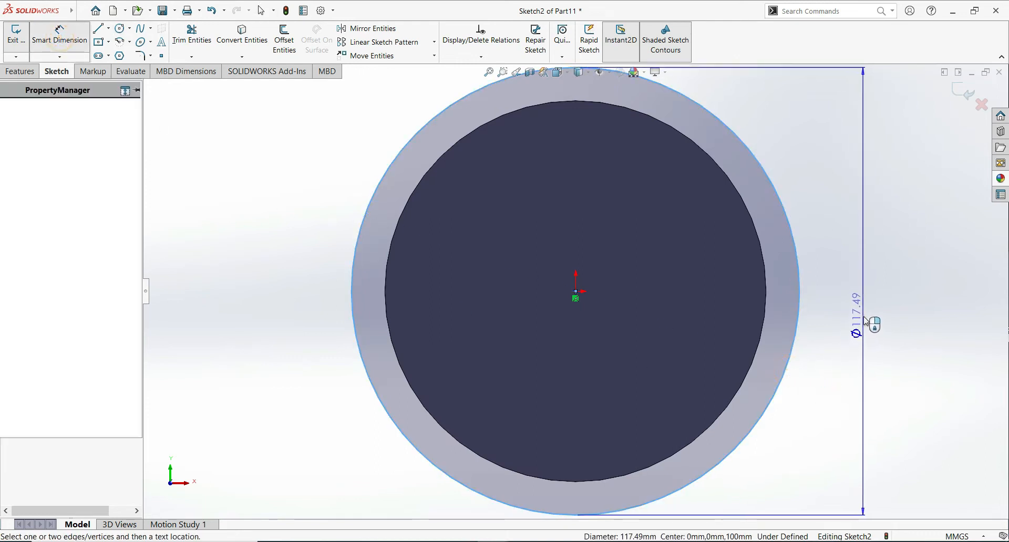
pyautogui.click(866, 320)
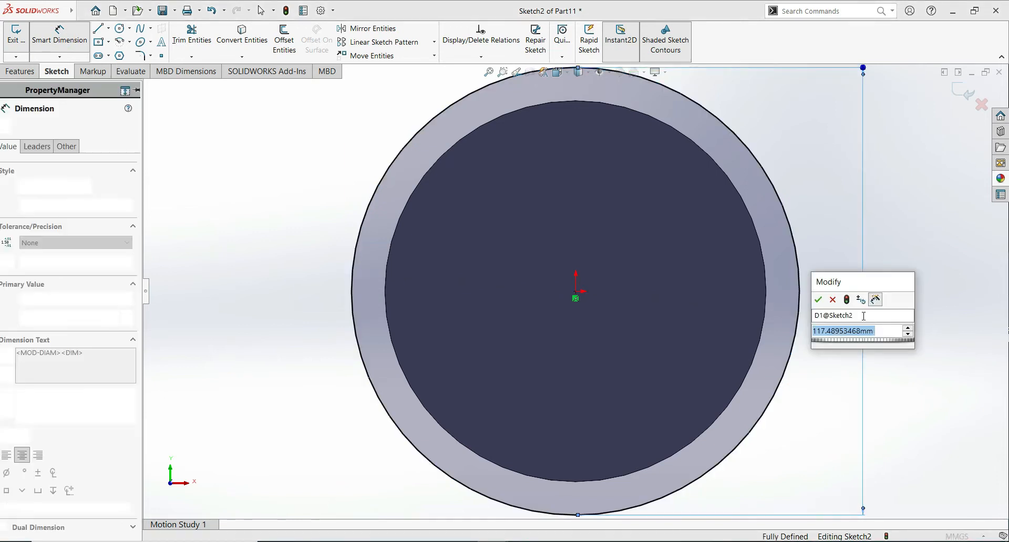
pyautogui.write('1')
pyautogui.write('10')
pyautogui.press('Return')
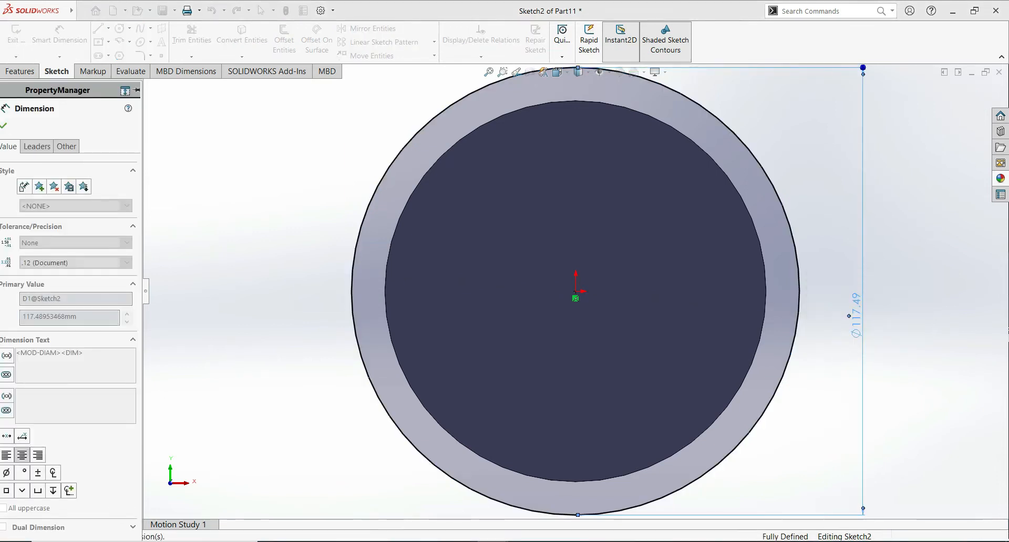
pyautogui.click(3, 125)
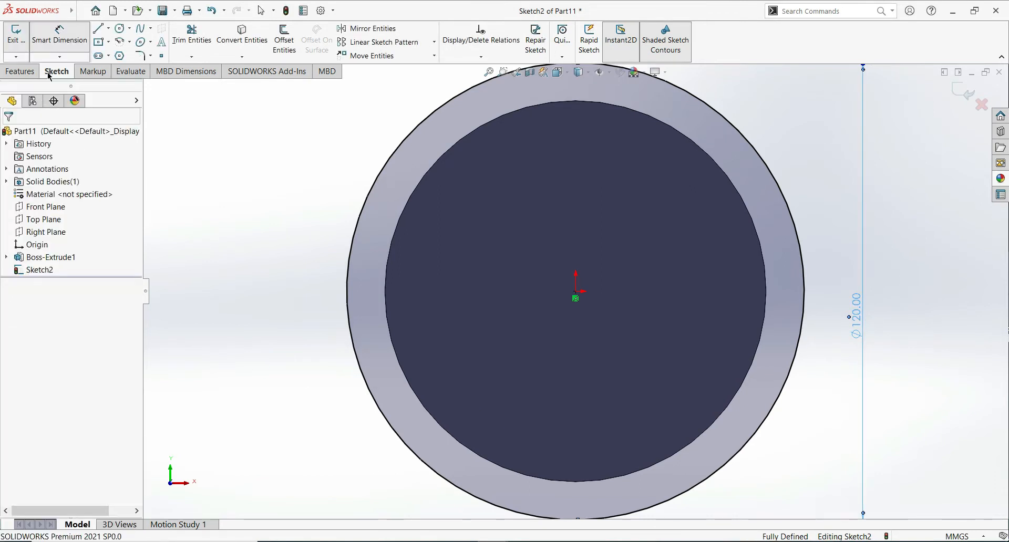
# Extrude the 120 mm circle 300 mm outward from the end face, merged with the first cylinder.
pyautogui.click(20, 71)
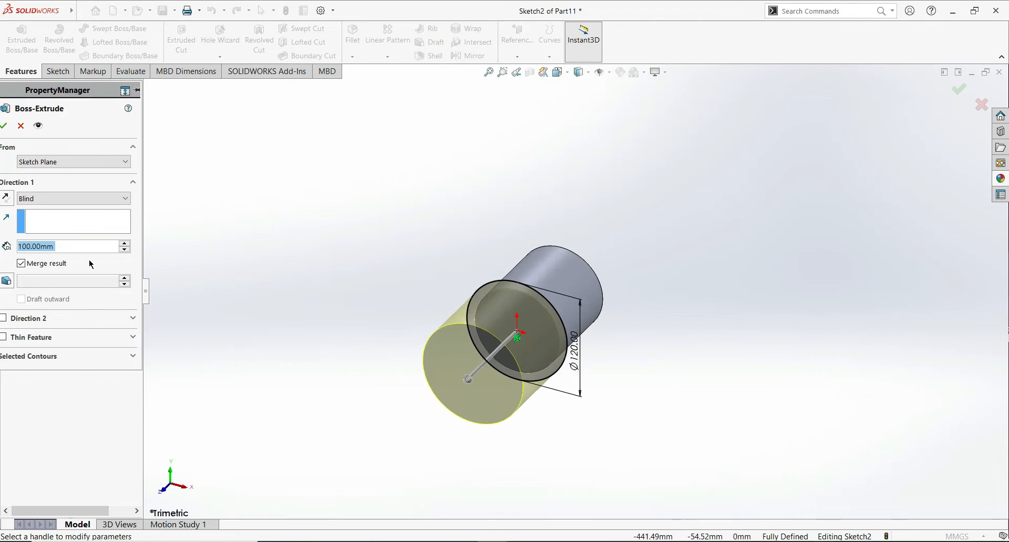
pyautogui.write('300')
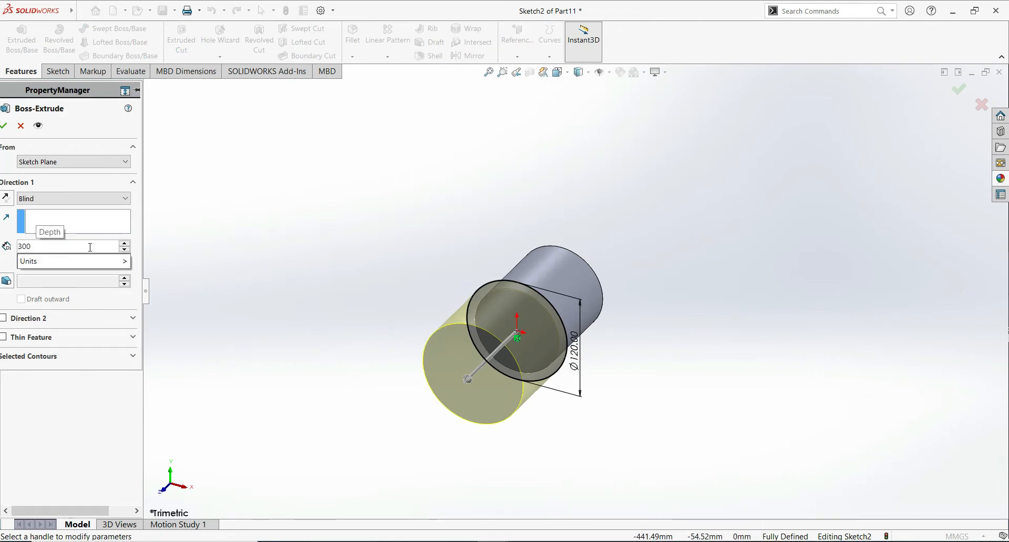
pyautogui.press('Return')
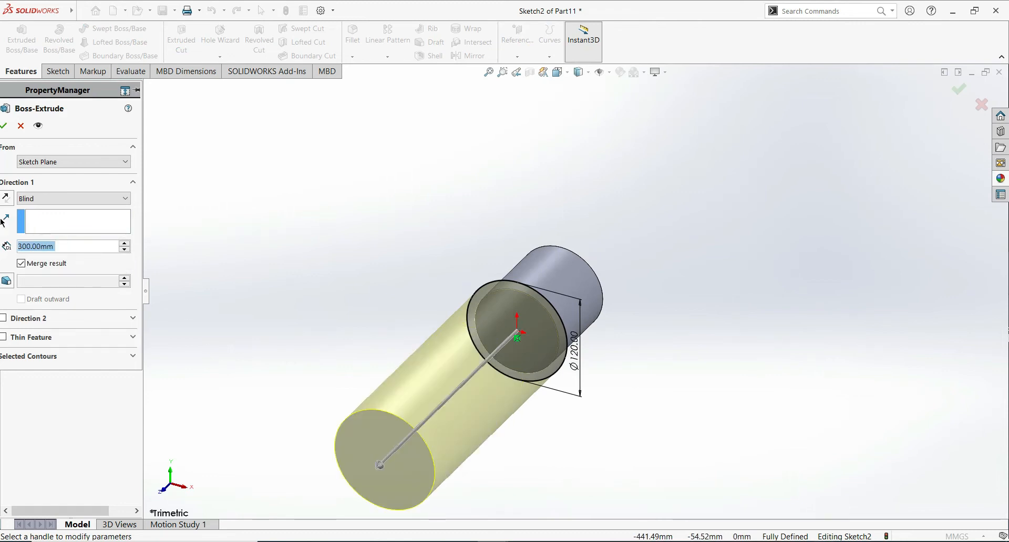
pyautogui.click(578, 452)
# Orient the model to the top view and start a new sketch on the Top Plane.
pyautogui.click(469, 389)
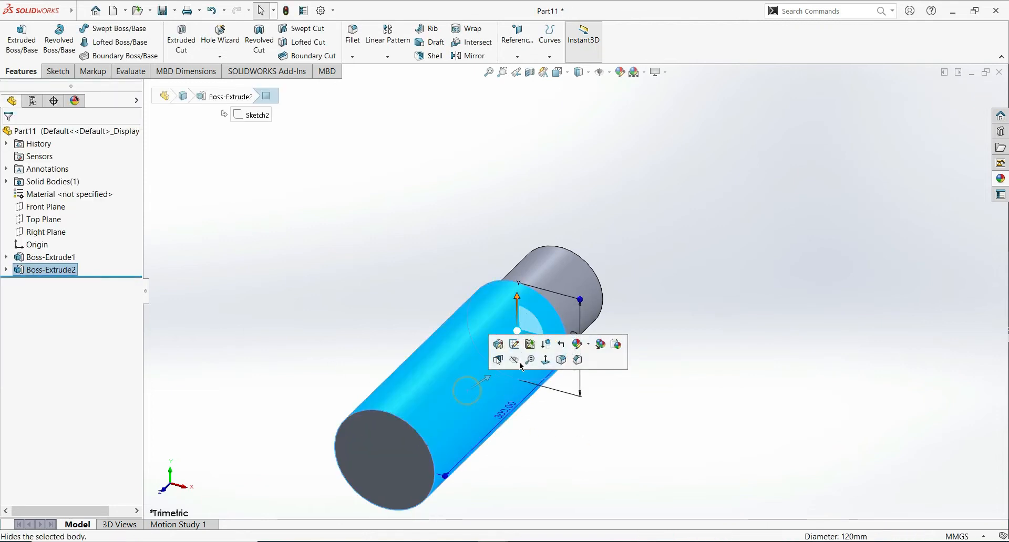
pyautogui.press('space')
pyautogui.press('space')
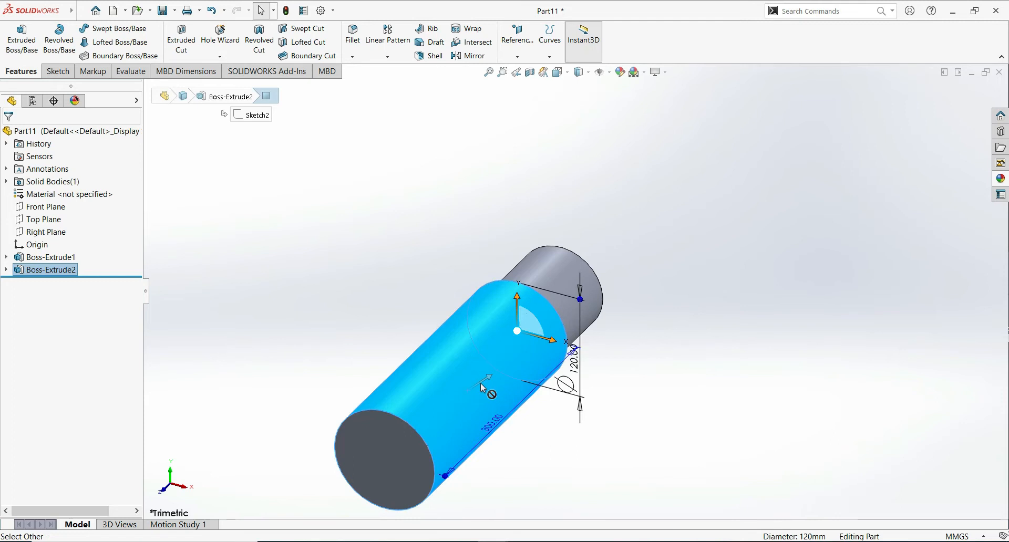
pyautogui.press('space')
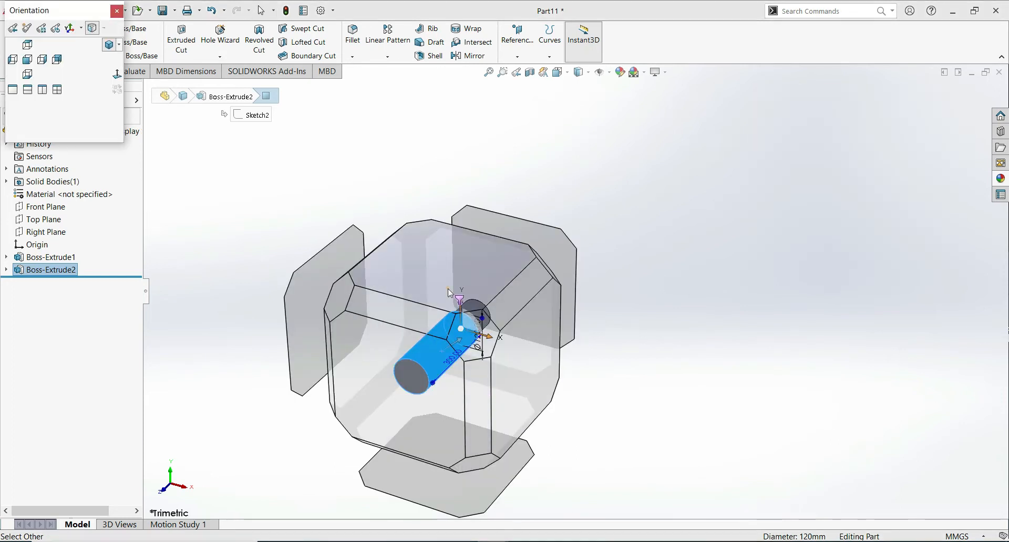
pyautogui.click(447, 288)
pyautogui.click(311, 377)
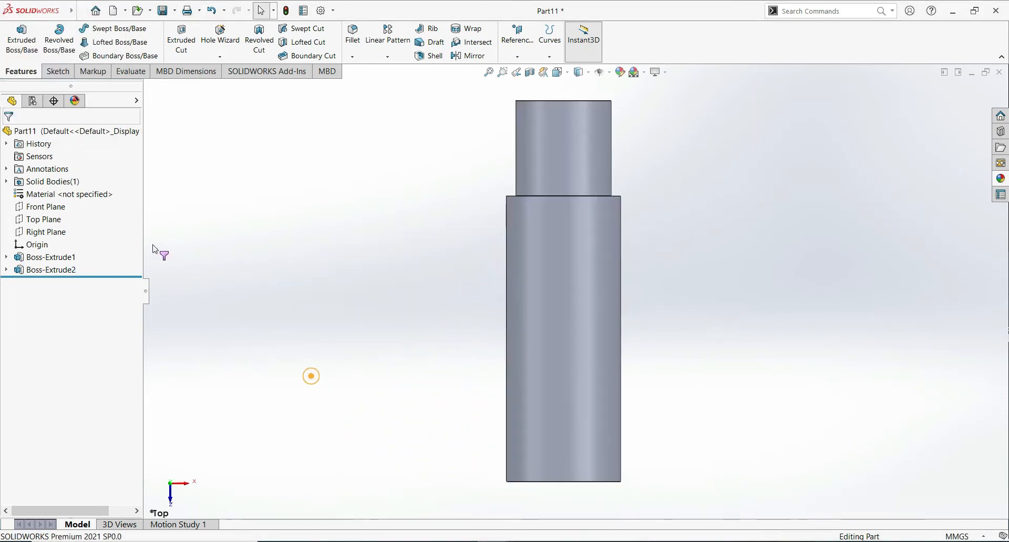
pyautogui.click(38, 221)
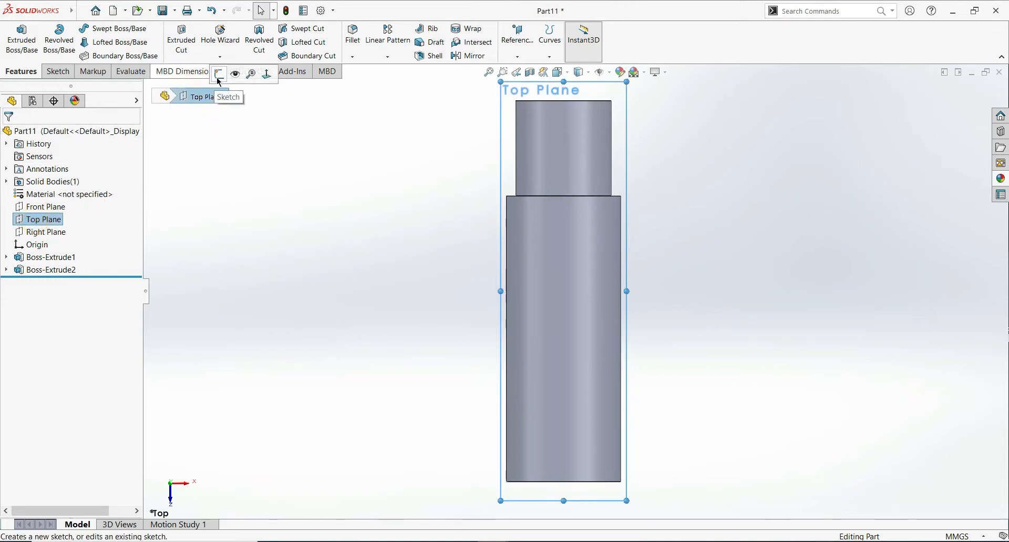
pyautogui.click(218, 75)
pyautogui.click(889, 422)
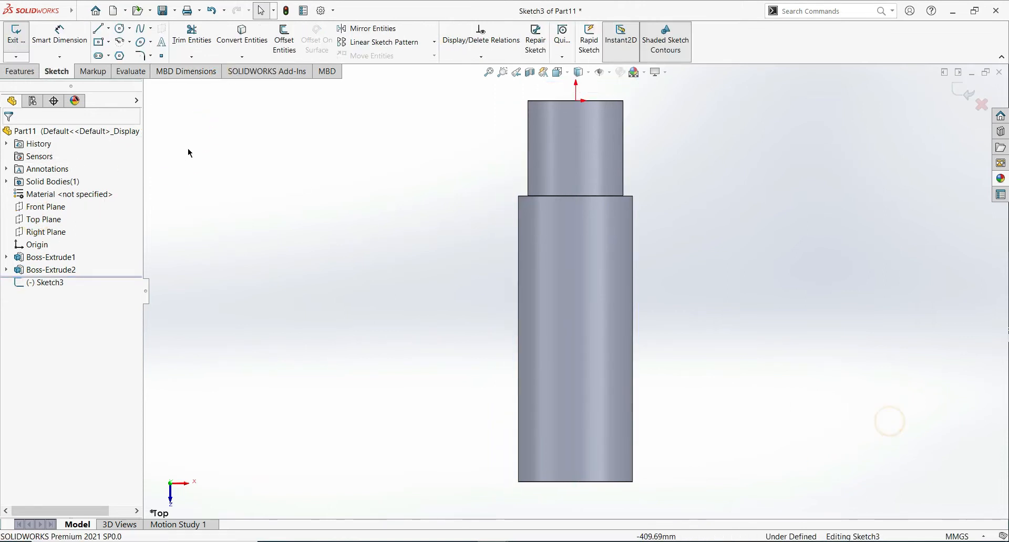
# Draw a vertical centerline along the shaft axis from the origin to the far end edge of the larger cylinder.
pyautogui.click(109, 29)
pyautogui.click(125, 52)
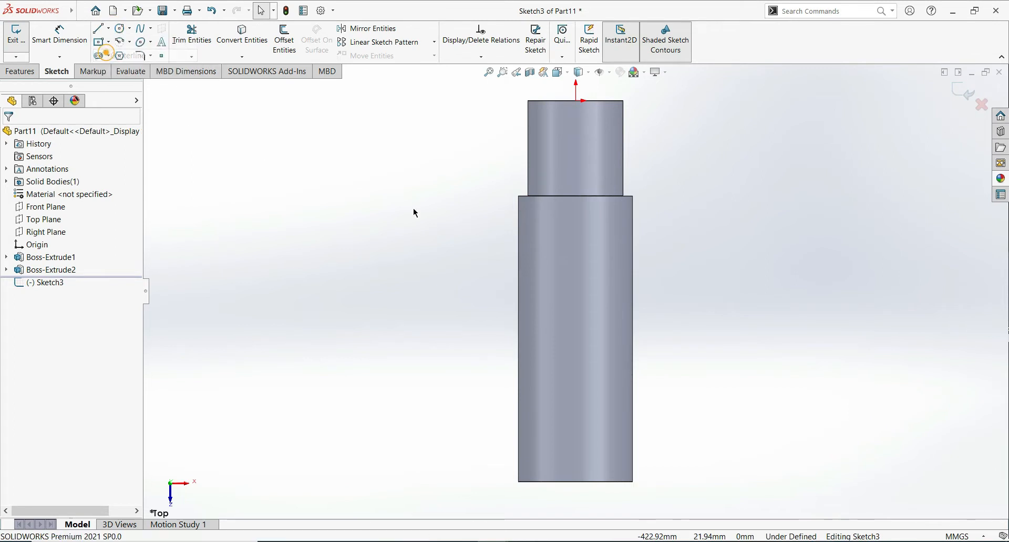
pyautogui.click(576, 100)
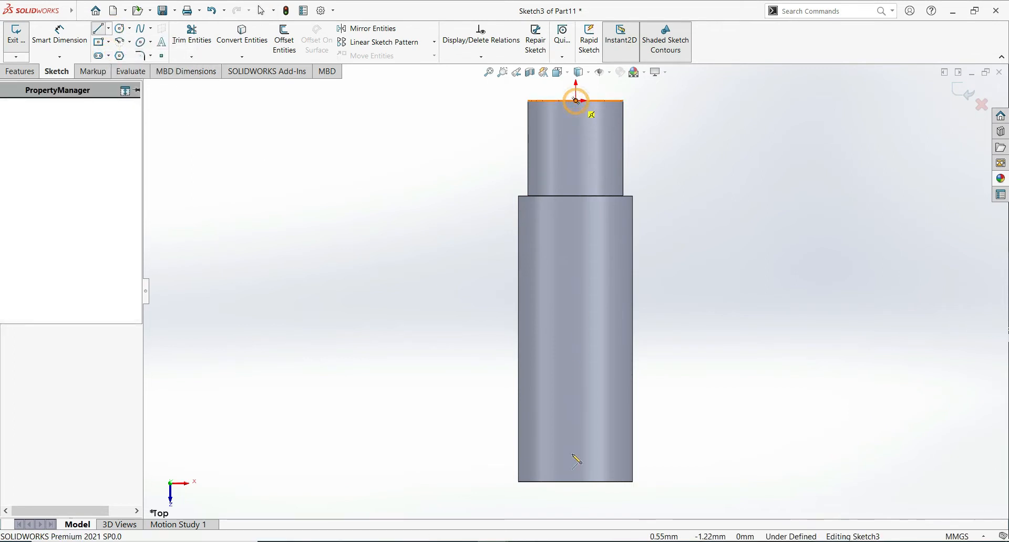
pyautogui.click(576, 482)
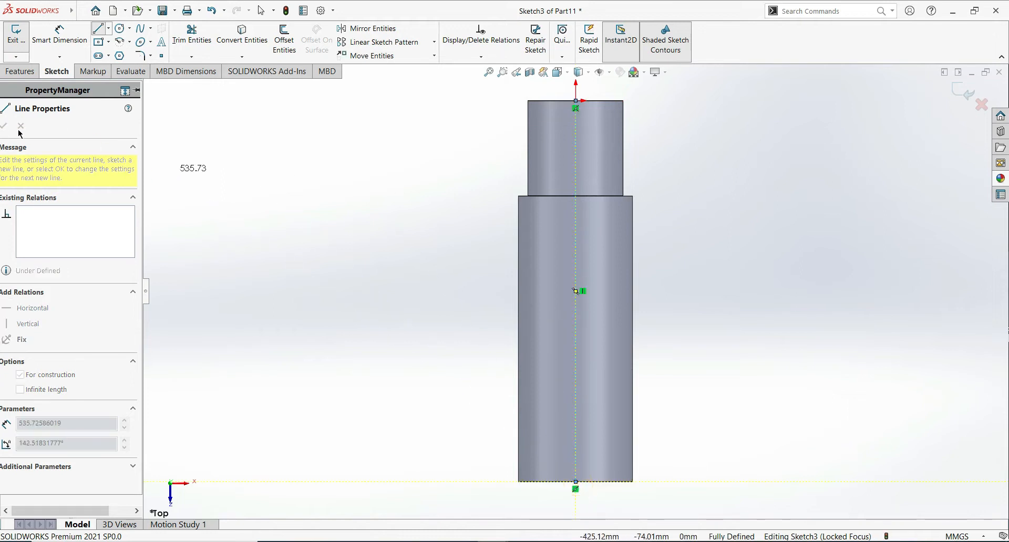
pyautogui.press('Escape')
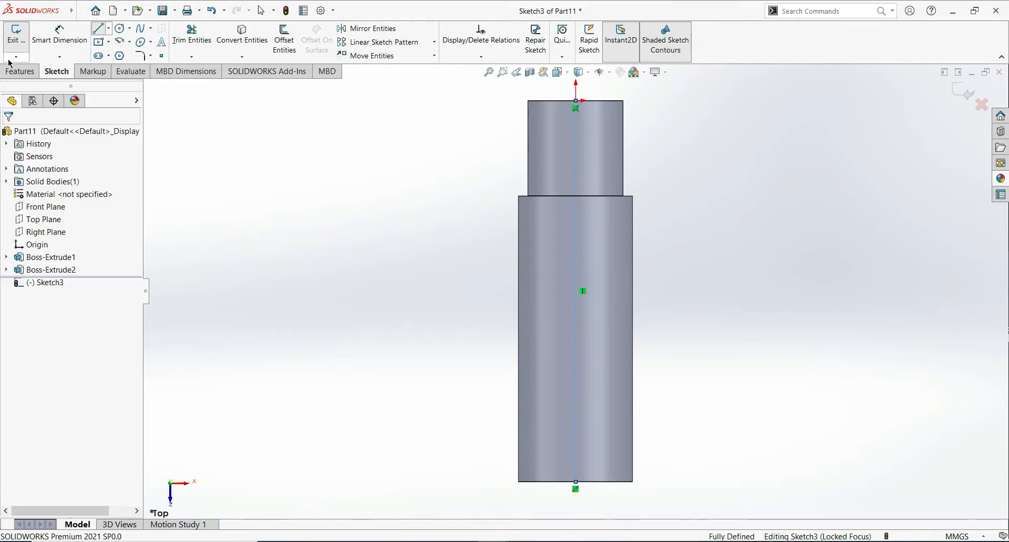
# Sketch a straight slot on the centerline near the larger cylinder's free end, about 110 mm between centres and about 24 mm wide.
pyautogui.click(109, 56)
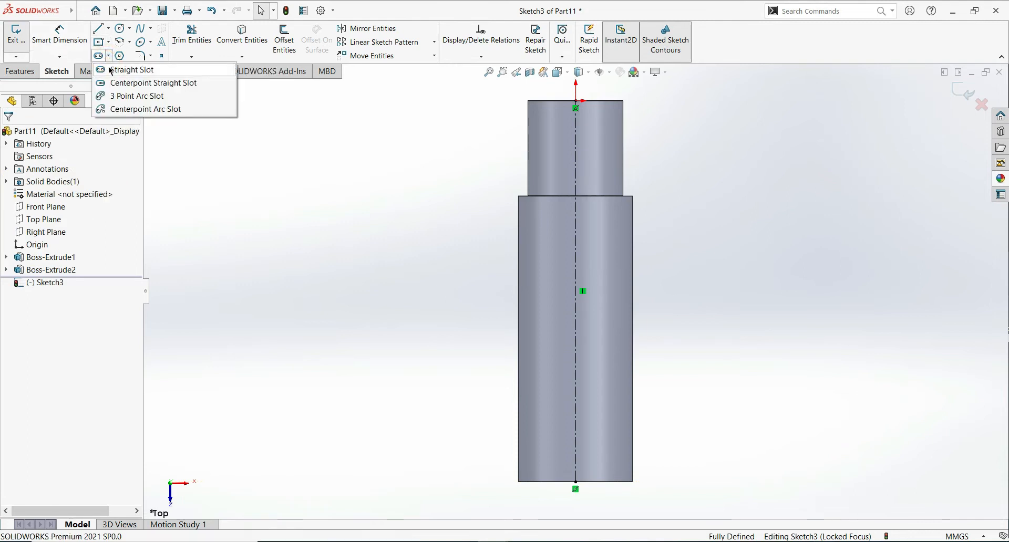
pyautogui.click(110, 69)
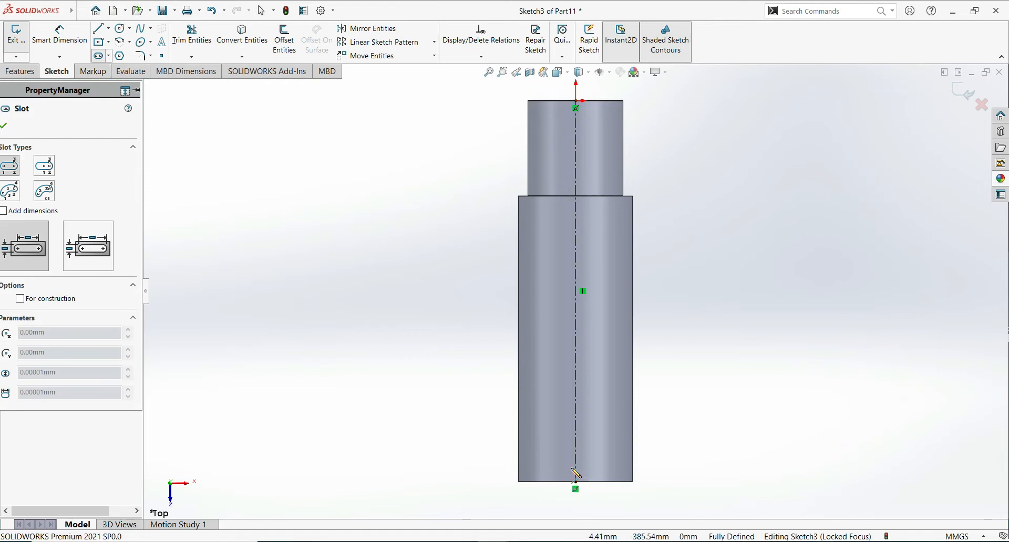
pyautogui.click(575, 469)
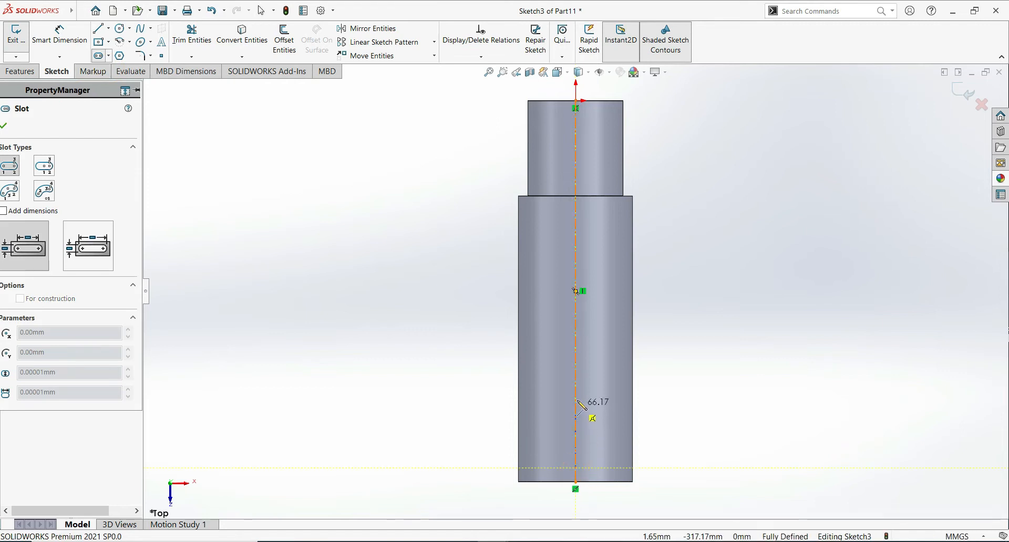
pyautogui.click(576, 363)
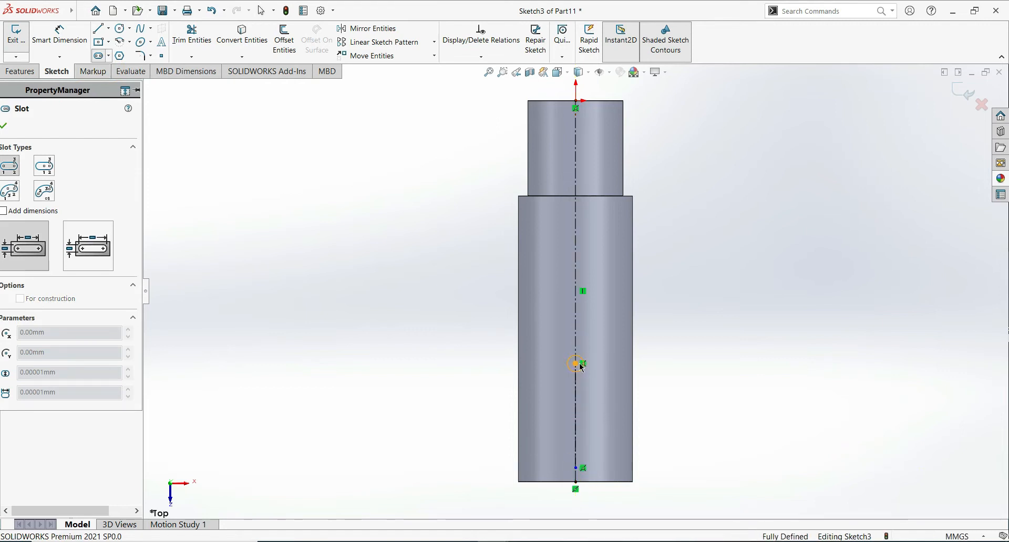
pyautogui.click(584, 364)
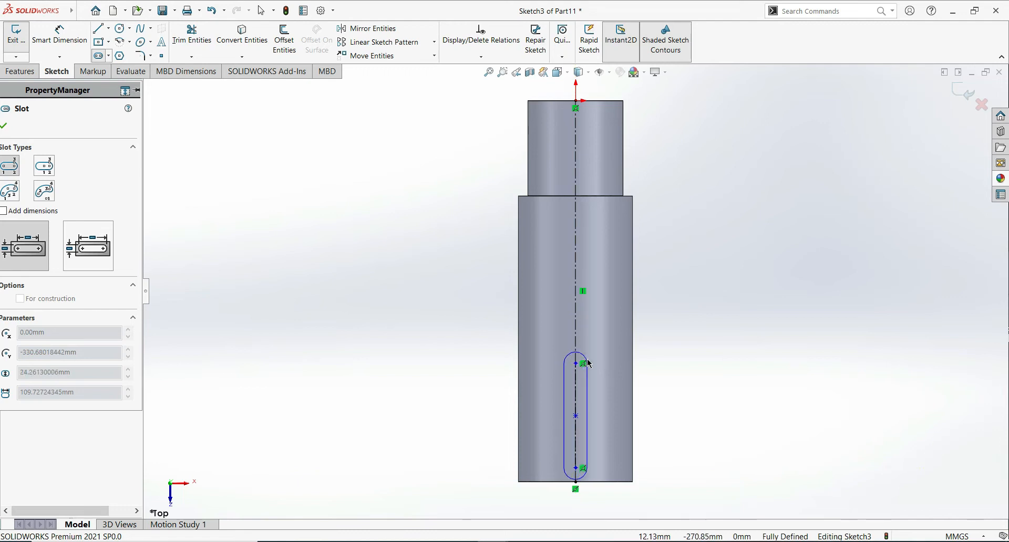
pyautogui.click(589, 364)
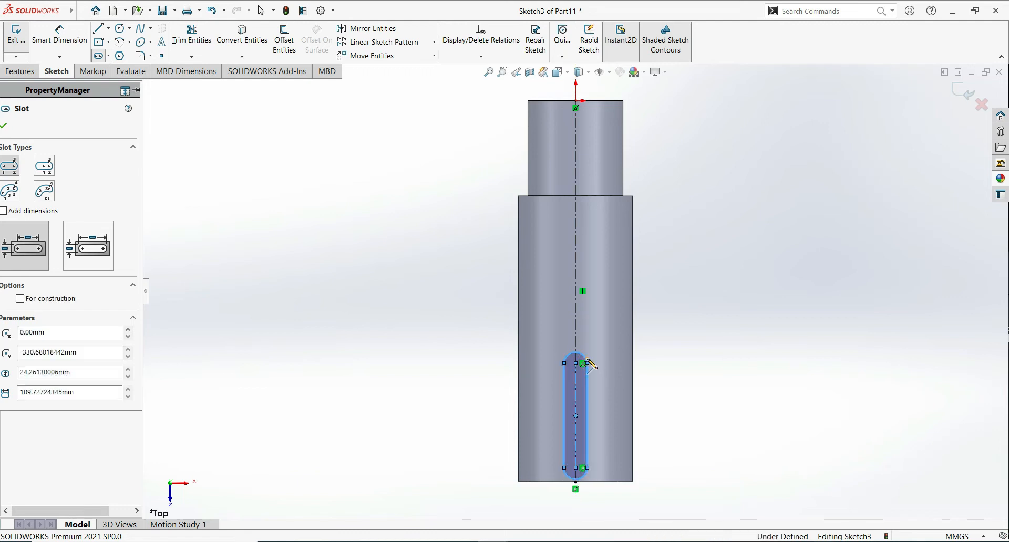
# Finish the slot and dimension its nearer arc centre 35 mm from the larger cylinder's free end edge.
pyautogui.click(5, 125)
pyautogui.click(45, 41)
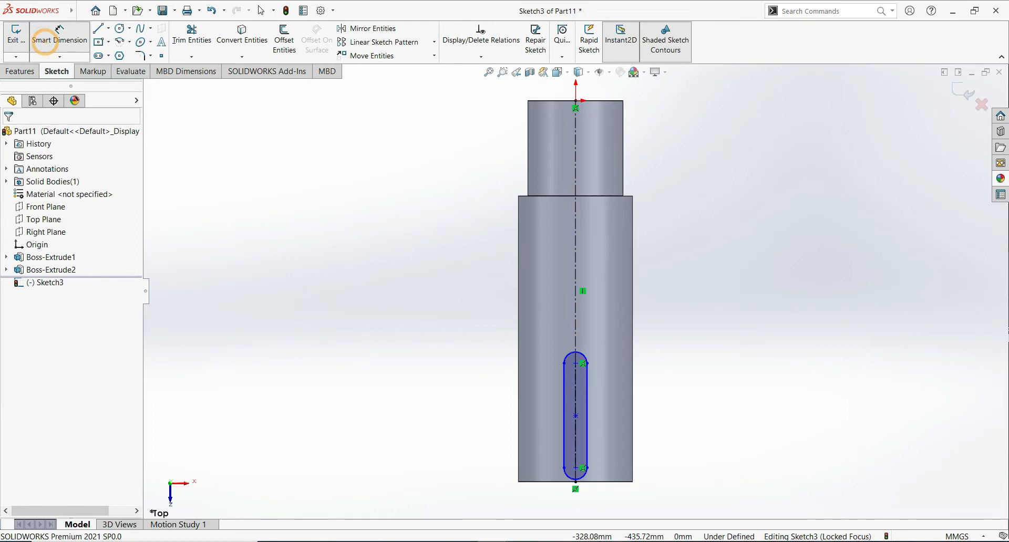
pyautogui.scroll(-5, 592, 466)
pyautogui.click(542, 377)
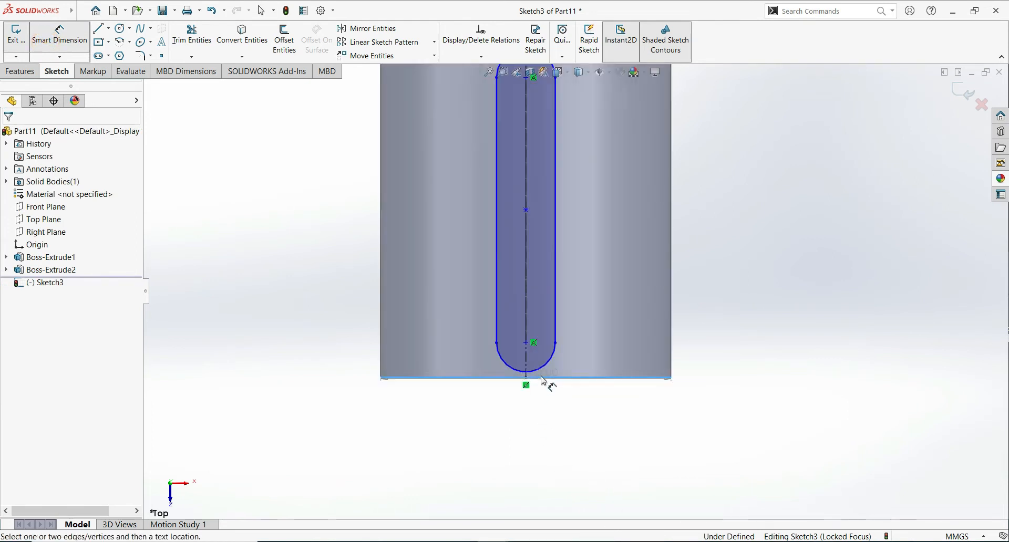
pyautogui.click(526, 342)
pyautogui.click(749, 353)
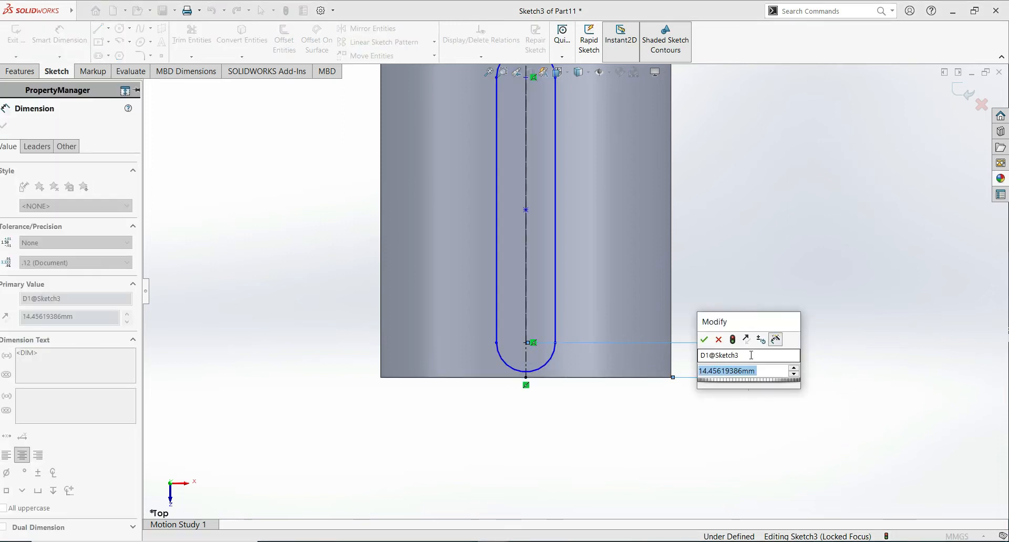
pyautogui.write('35')
pyautogui.press('Return')
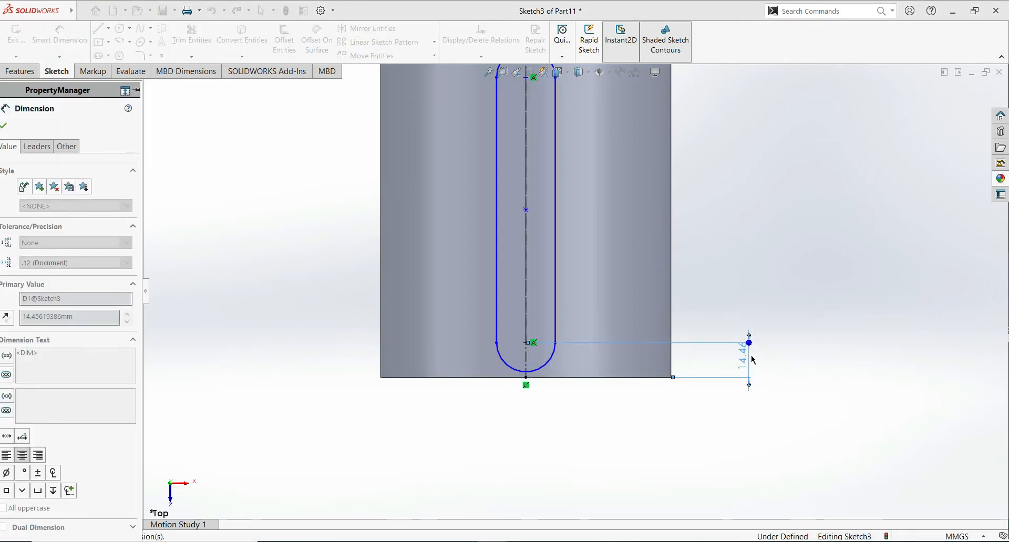
pyautogui.scroll(4, 752, 360)
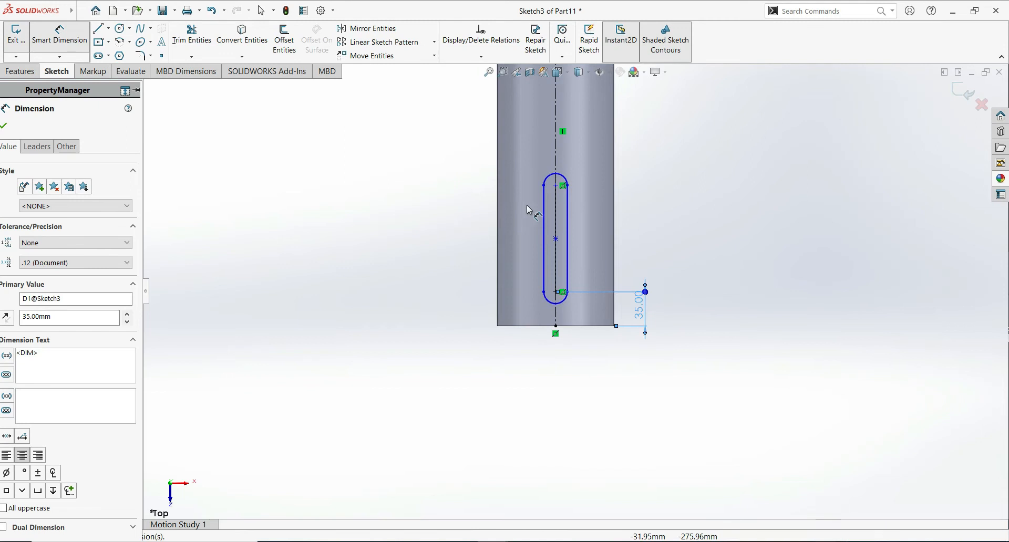
pyautogui.press('Escape')
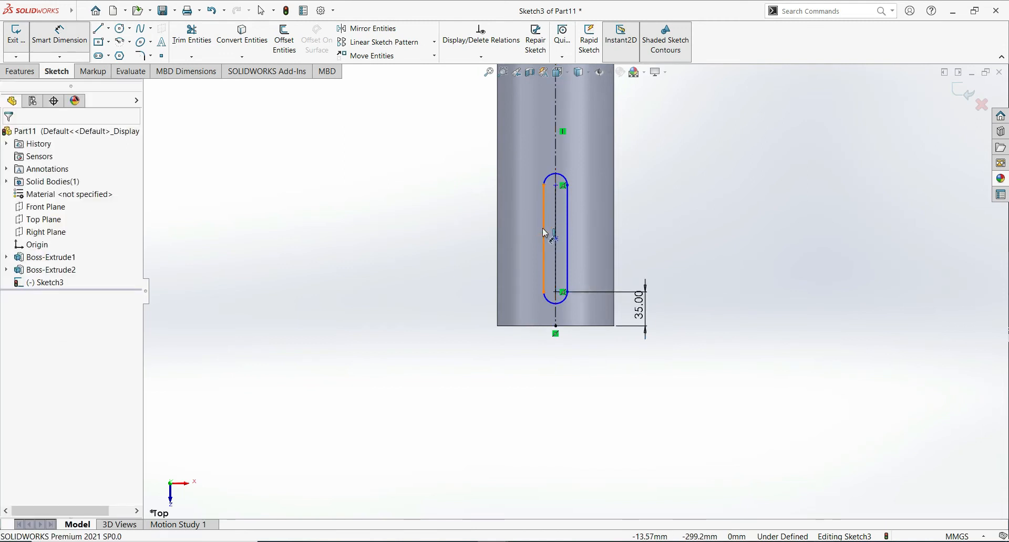
# Dimension the slot's width between its two straight sides as 80 mm.
pyautogui.click(543, 232)
pyautogui.click(567, 235)
pyautogui.click(570, 426)
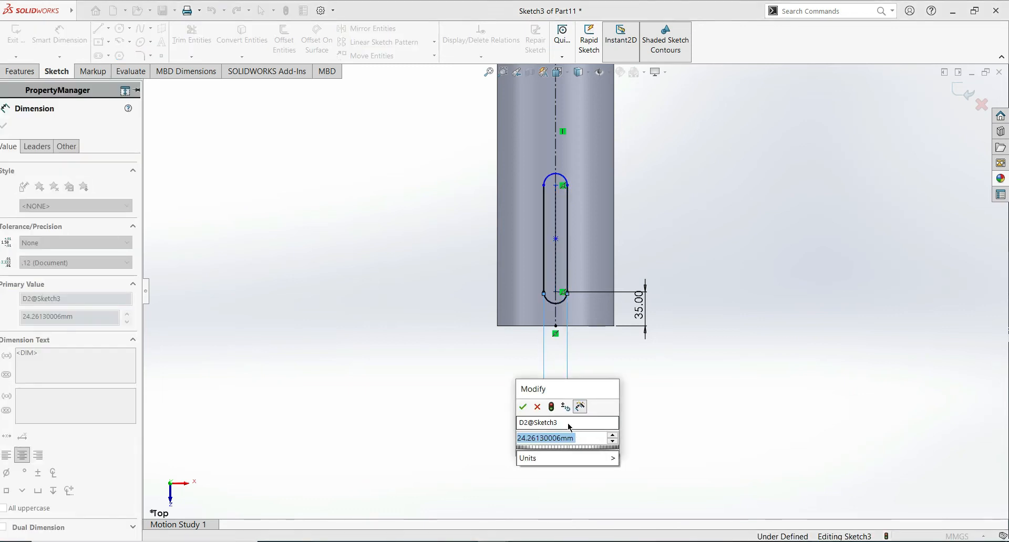
pyautogui.press('Return')
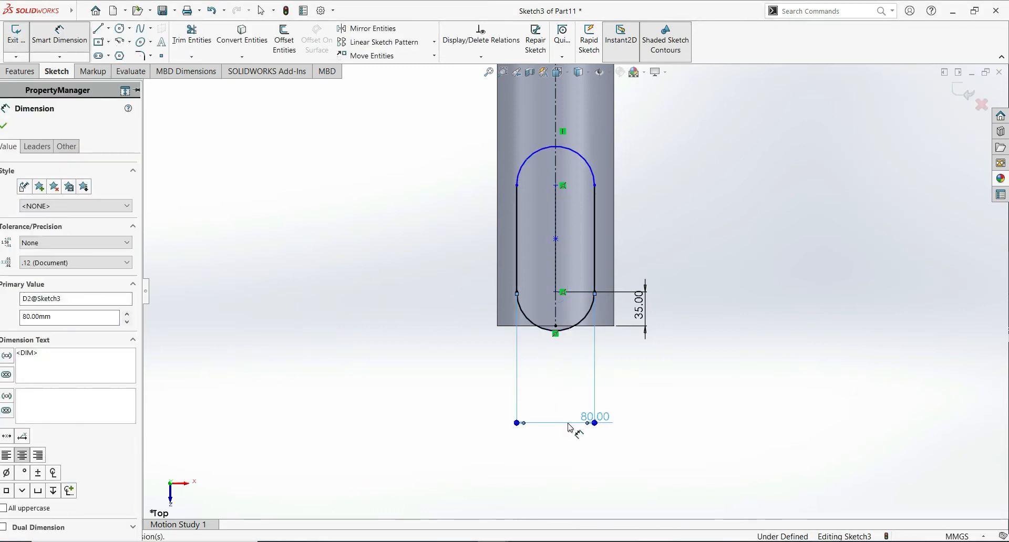
pyautogui.press('Escape')
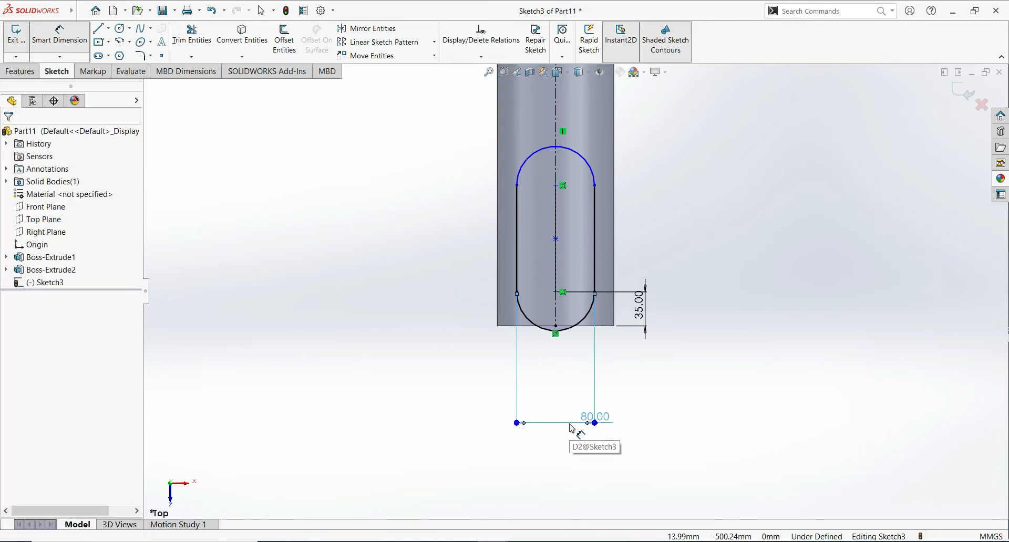
# Undo the last width change and set the slot's width to 30 mm.
pyautogui.hotkey('ctrl', 'z')
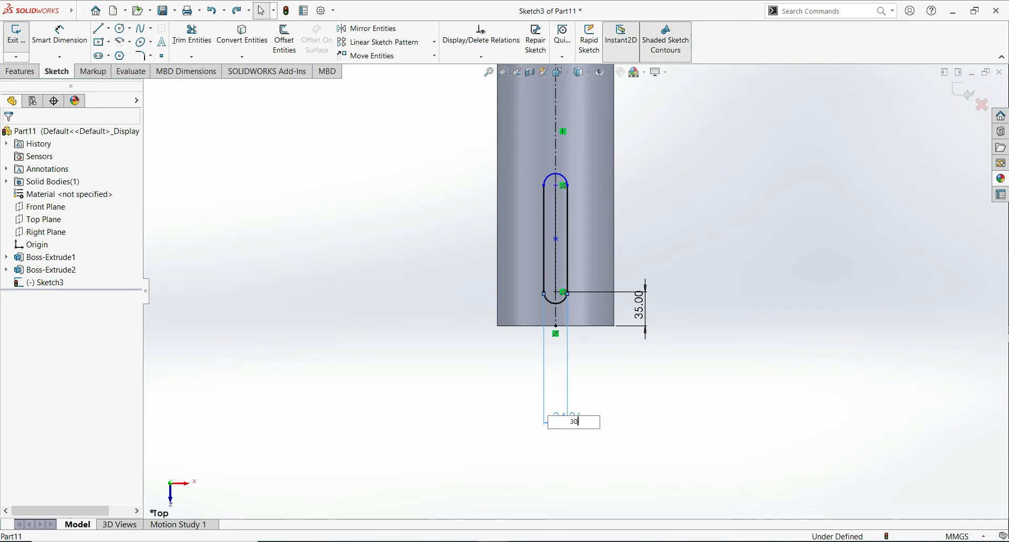
pyautogui.press('Return')
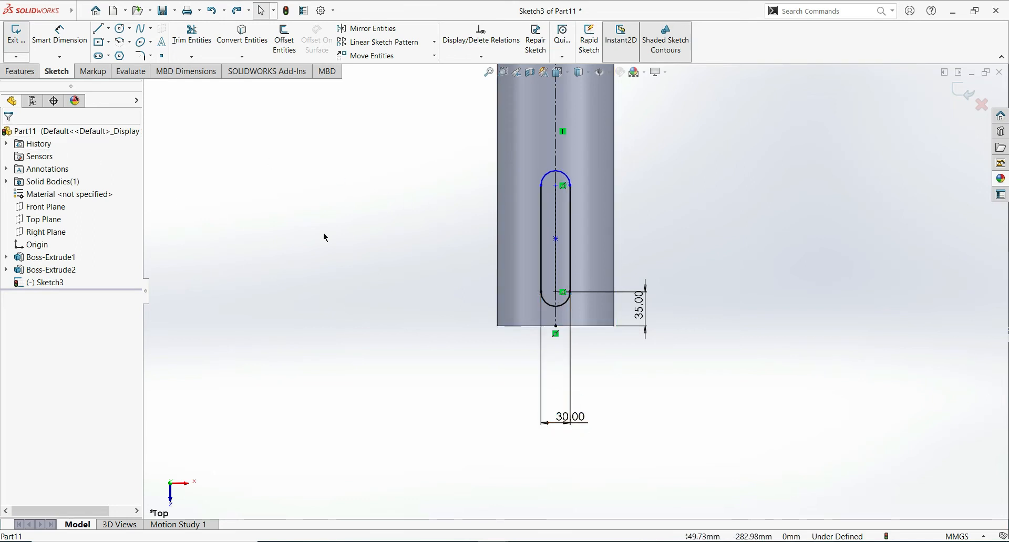
# Dimension the distance between the slot's two arc centres as 100 mm.
pyautogui.click(556, 194)
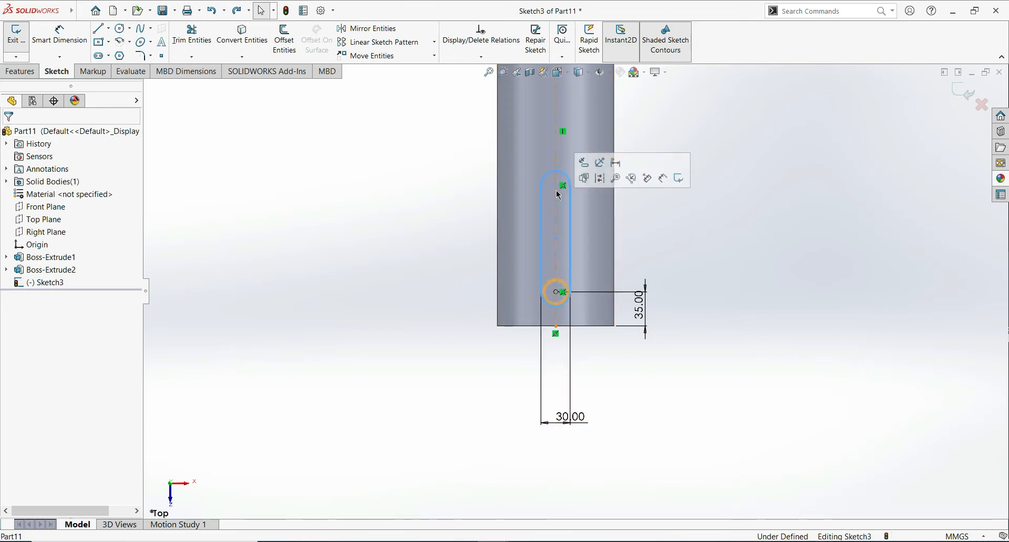
pyautogui.click(78, 40)
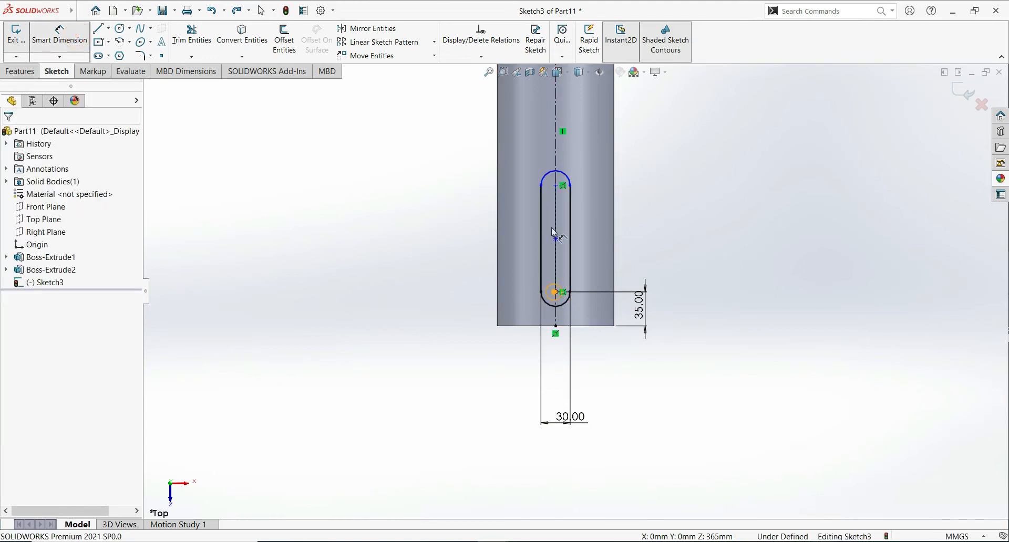
pyautogui.click(554, 238)
pyautogui.click(556, 185)
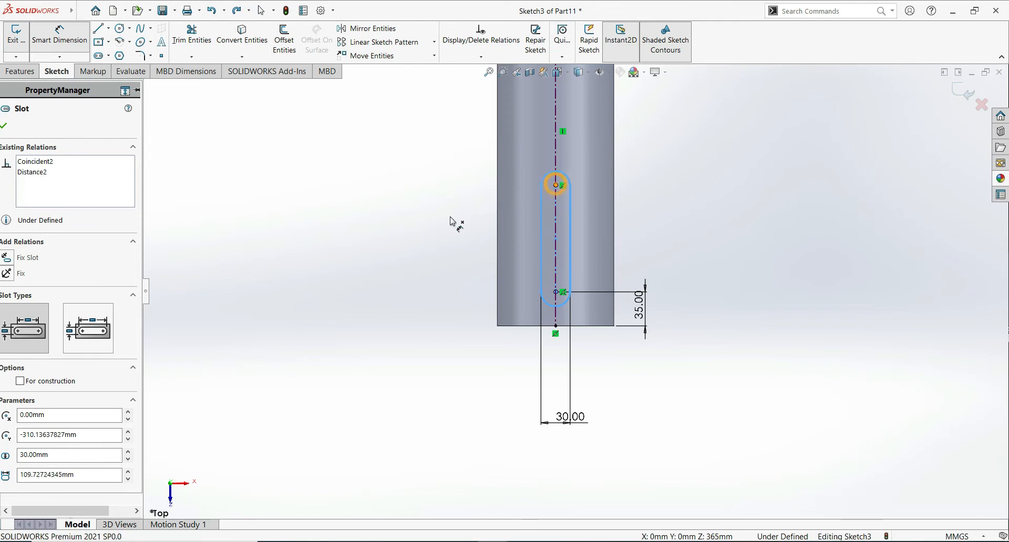
pyautogui.click(422, 235)
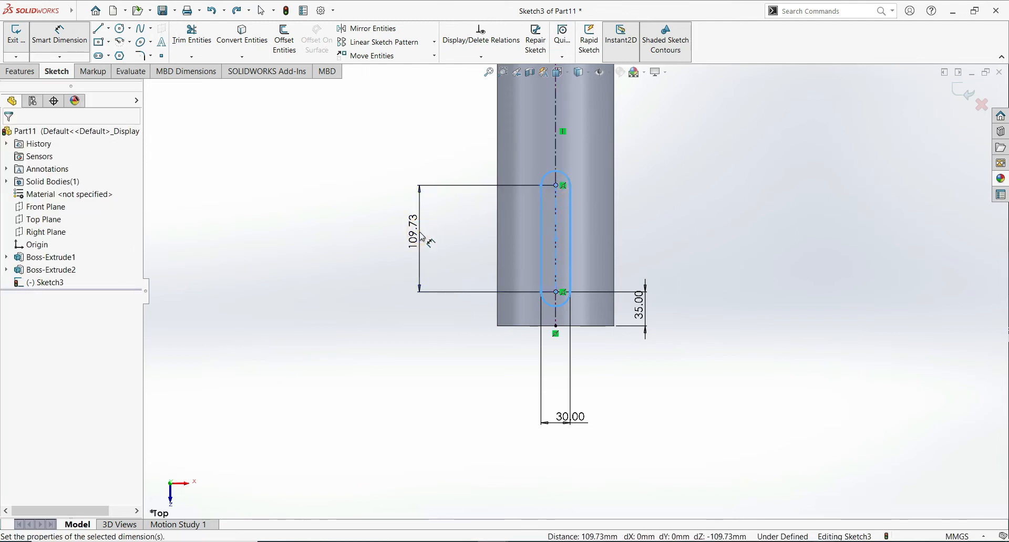
pyautogui.write('100')
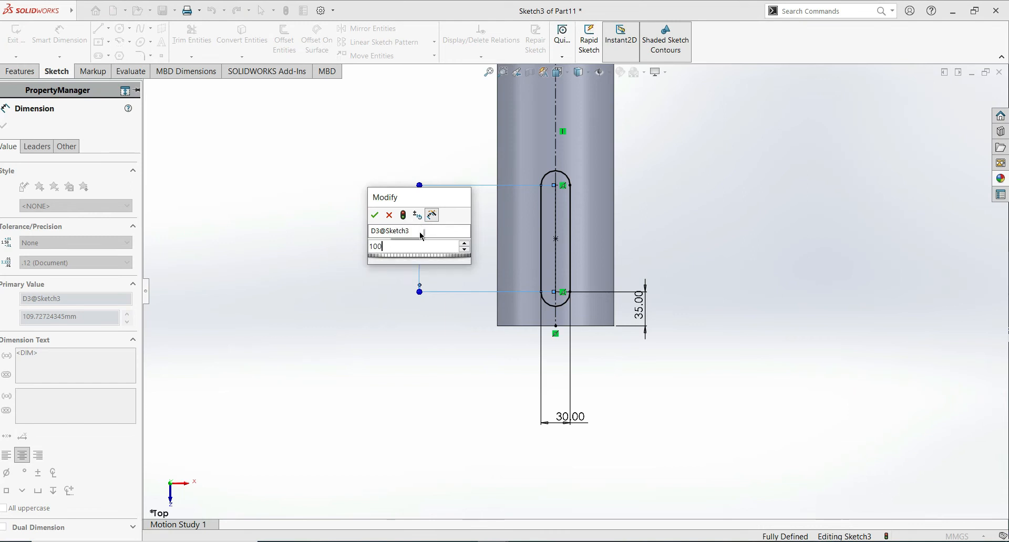
pyautogui.press('Return')
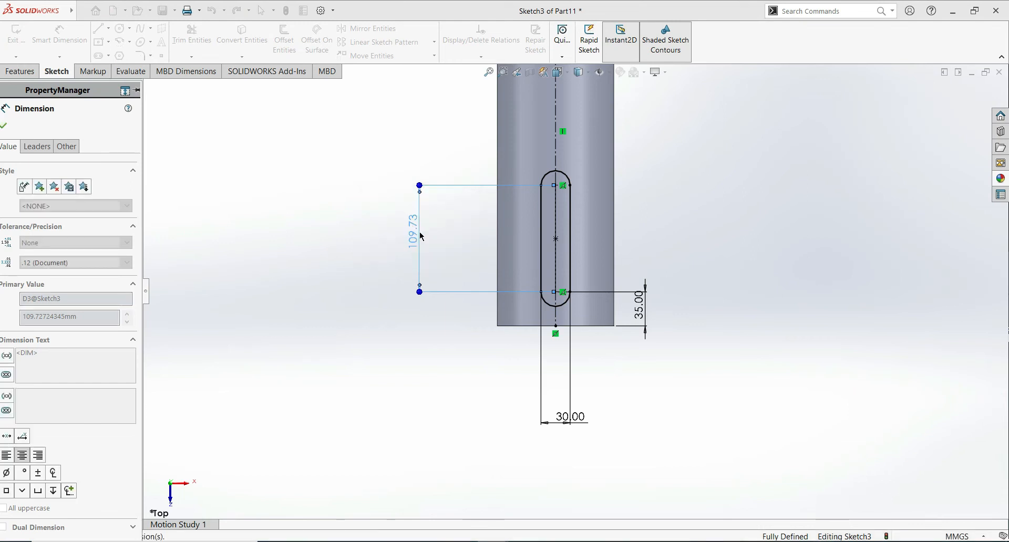
pyautogui.click(5, 128)
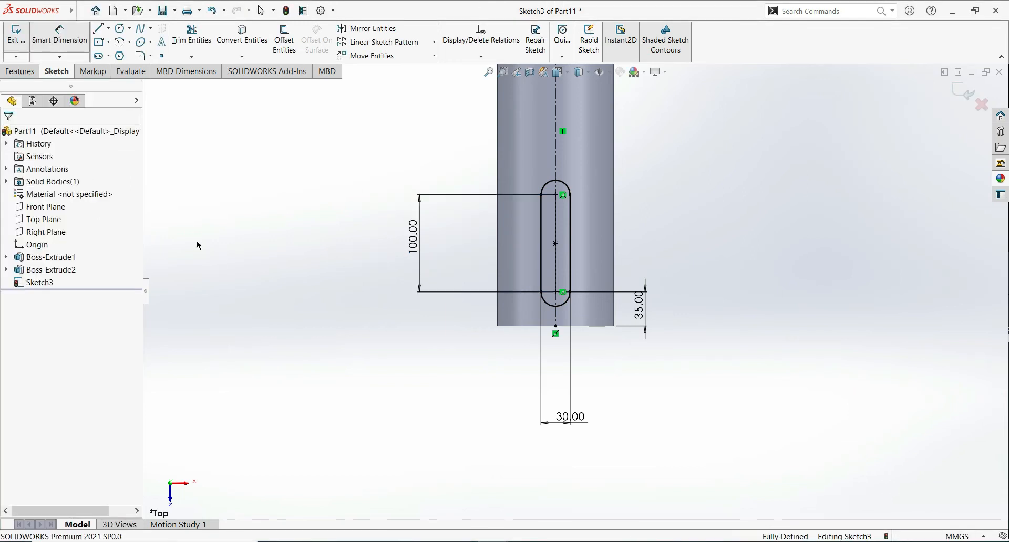
# Start an extruded cut of the slot sketch, reverse its direction and begin it from the larger cylinder's outer face.
pyautogui.click(37, 75)
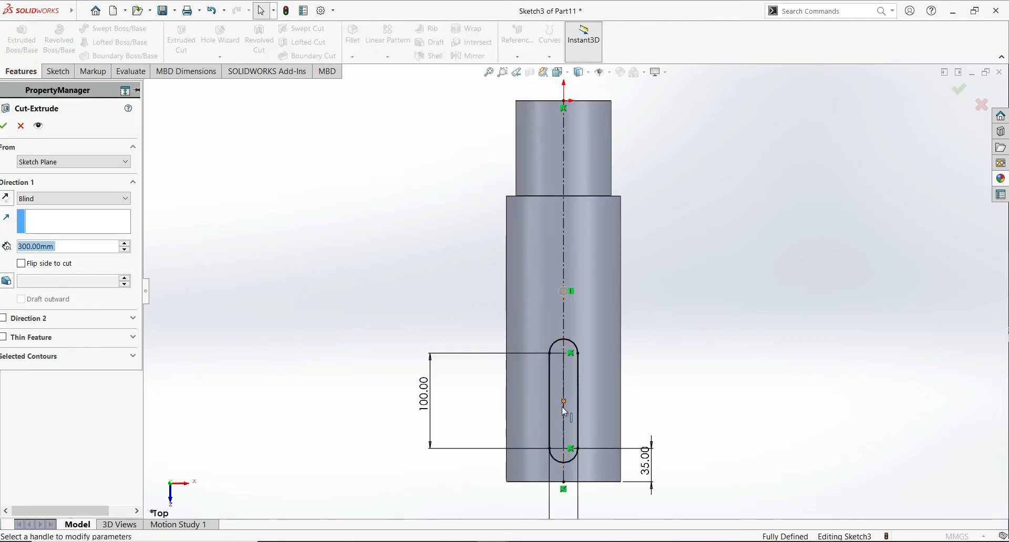
pyautogui.moveTo(377, 419); pyautogui.dragTo(356, 181, button='middle')
pyautogui.click(7, 199)
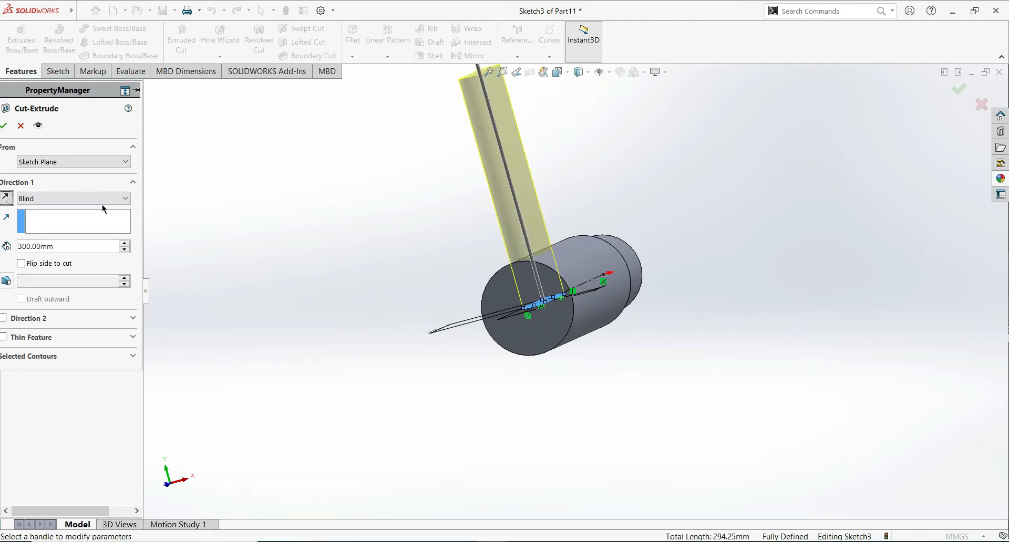
pyautogui.click(105, 163)
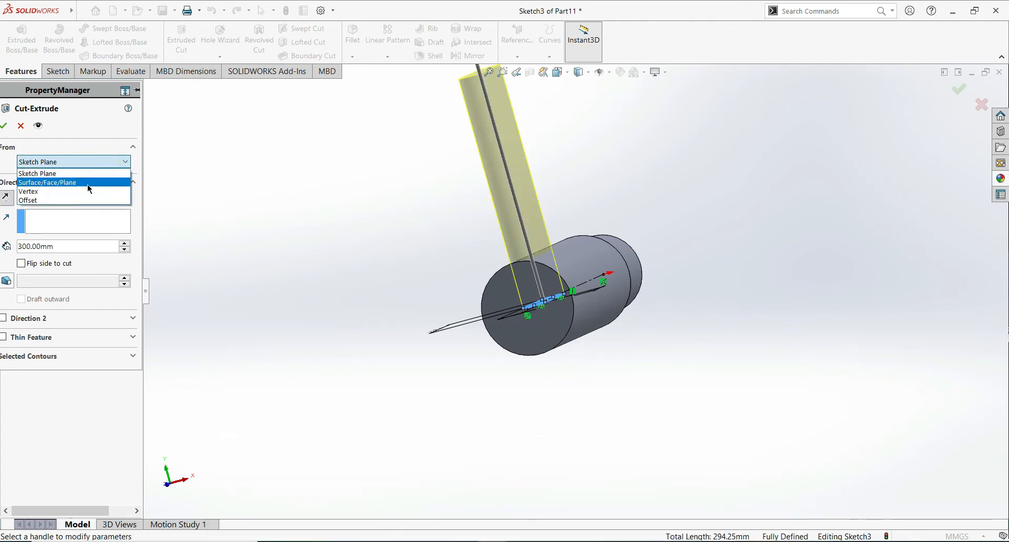
pyautogui.click(87, 185)
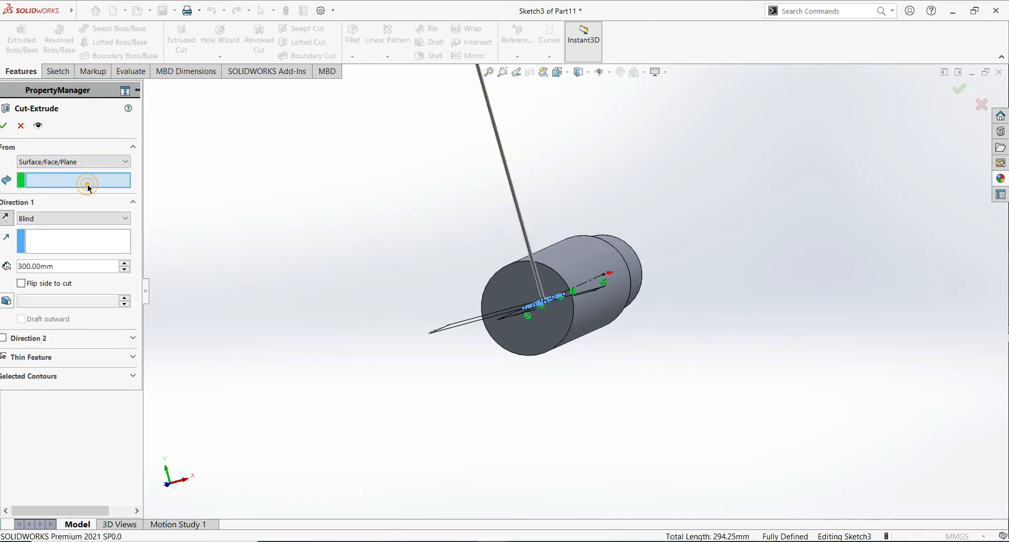
pyautogui.click(572, 266)
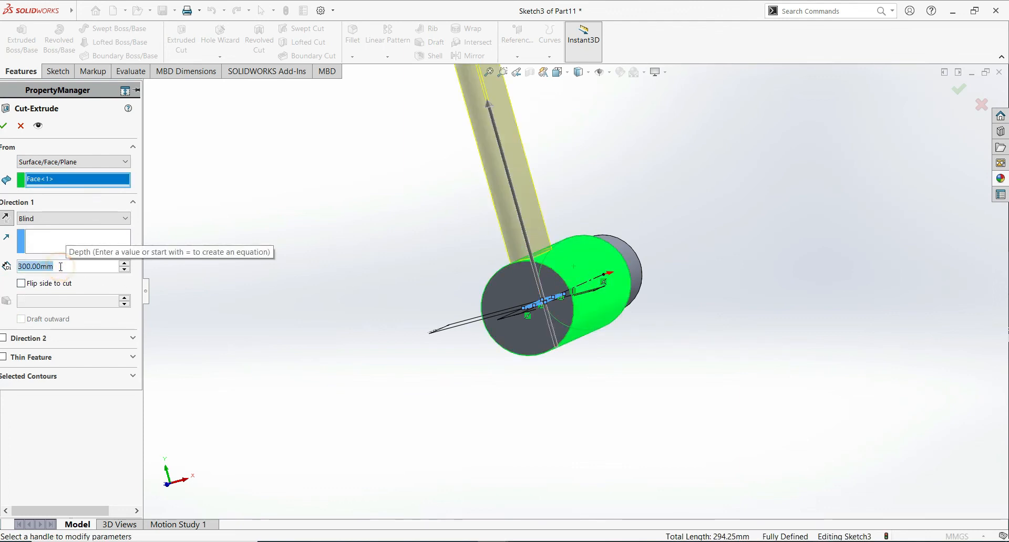
# Set the blind cut depth to 20 mm, reverse it into the shaft and complete the cut.
pyautogui.write('20')
pyautogui.press('Return')
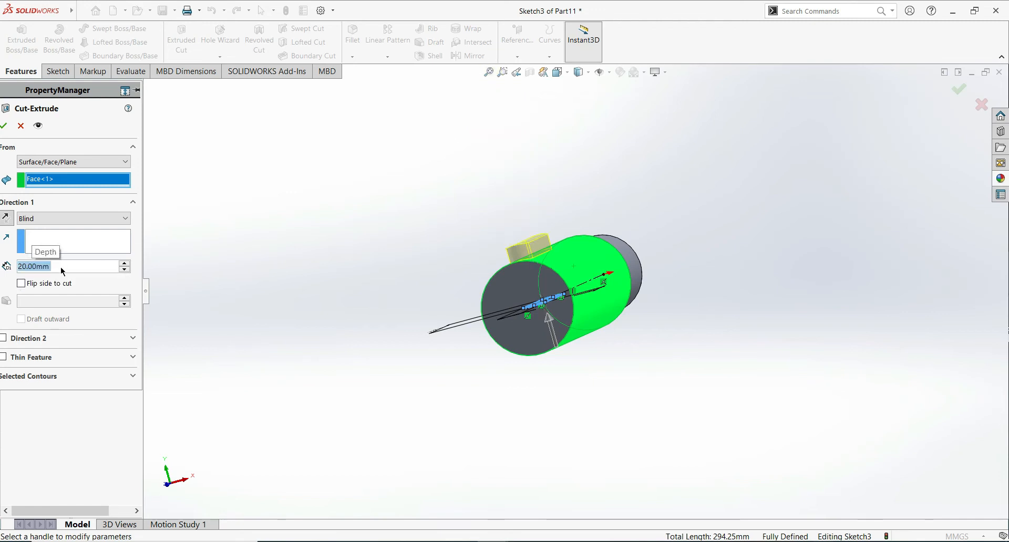
pyautogui.click(4, 222)
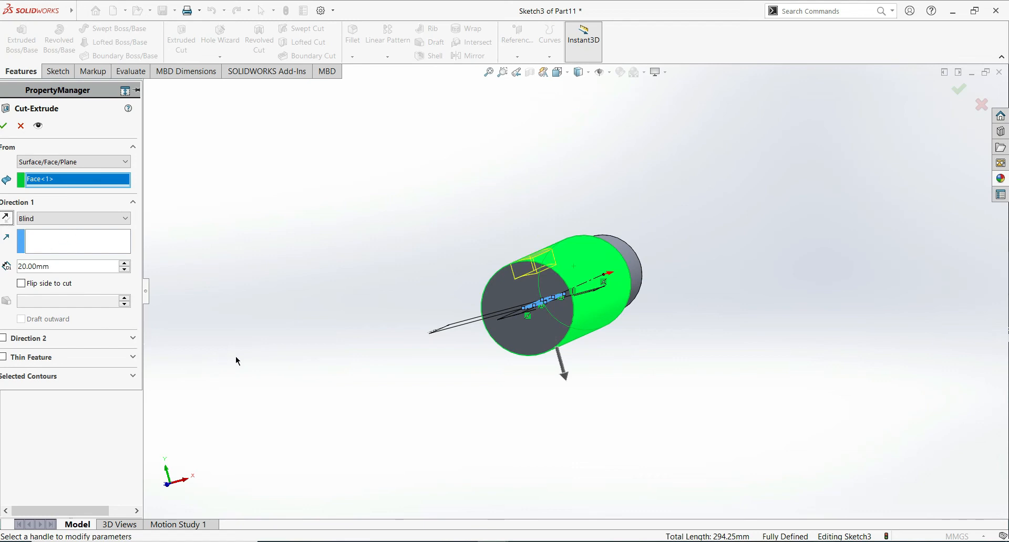
pyautogui.click(4, 128)
pyautogui.click(442, 439)
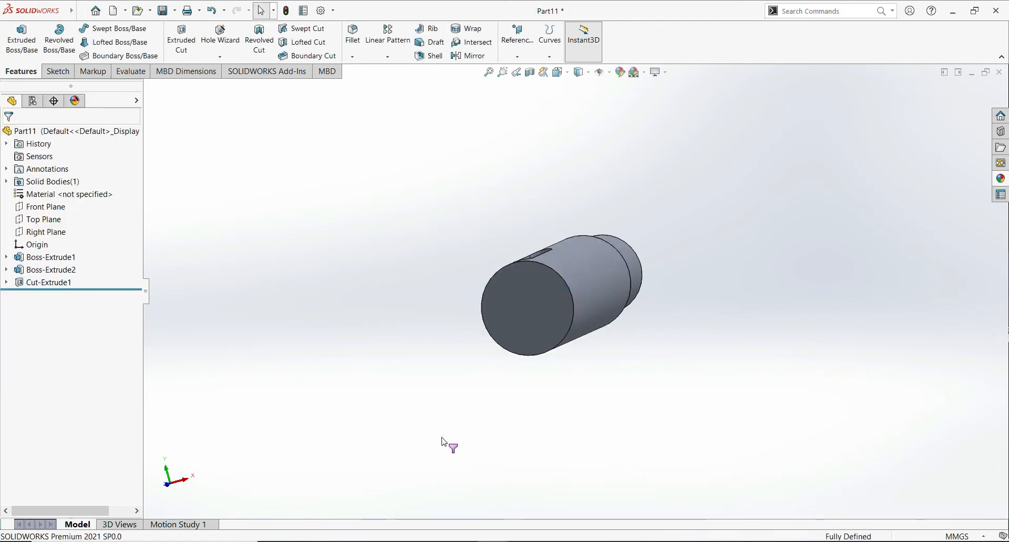
# Orbit the shaft and switch to an angled standard view to examine the cut slot and the stepped end.
pyautogui.moveTo(552, 456); pyautogui.dragTo(557, 541, button='middle')
pyautogui.moveTo(592, 471); pyautogui.dragTo(562, 468, button='middle')
pyautogui.press('space')
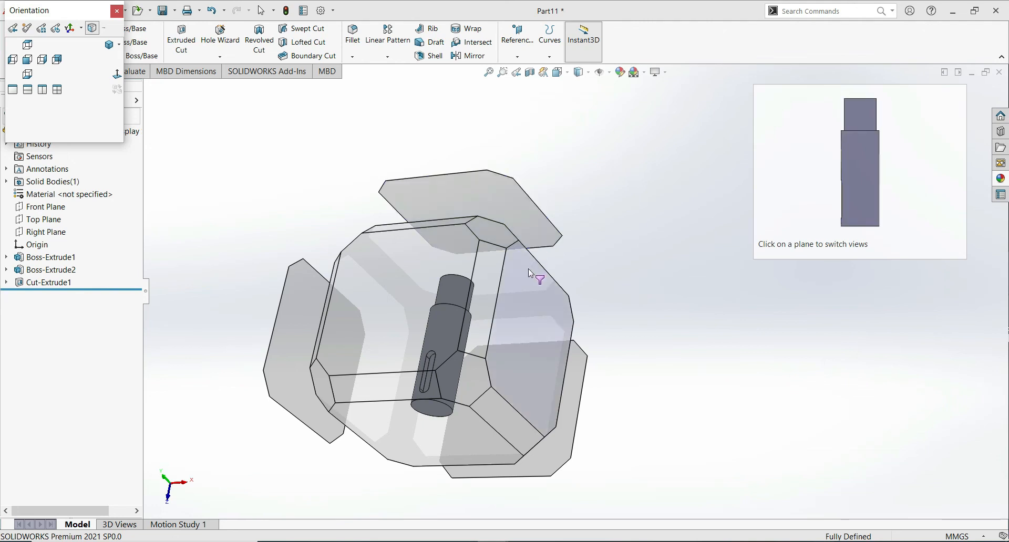
pyautogui.click(513, 248)
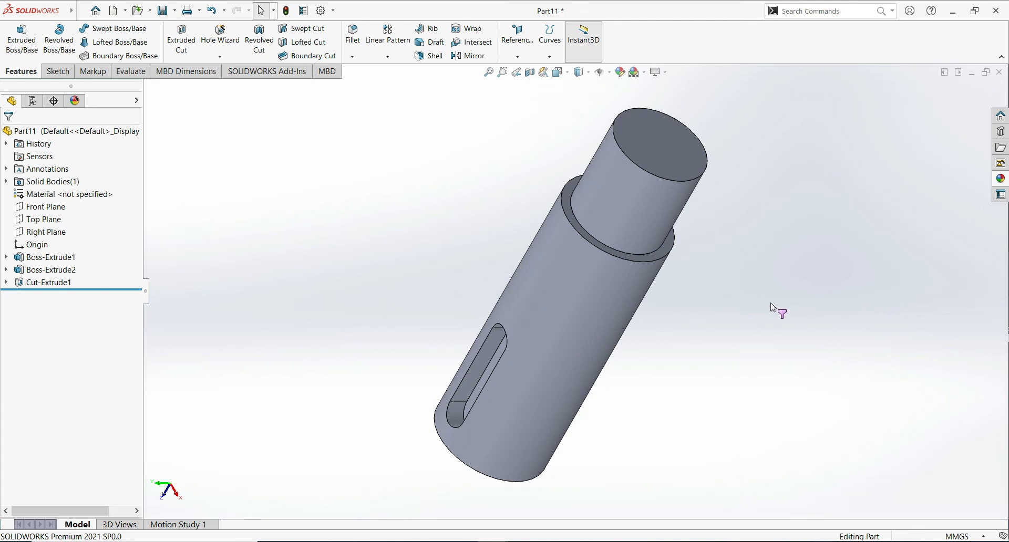
pyautogui.click(665, 71)
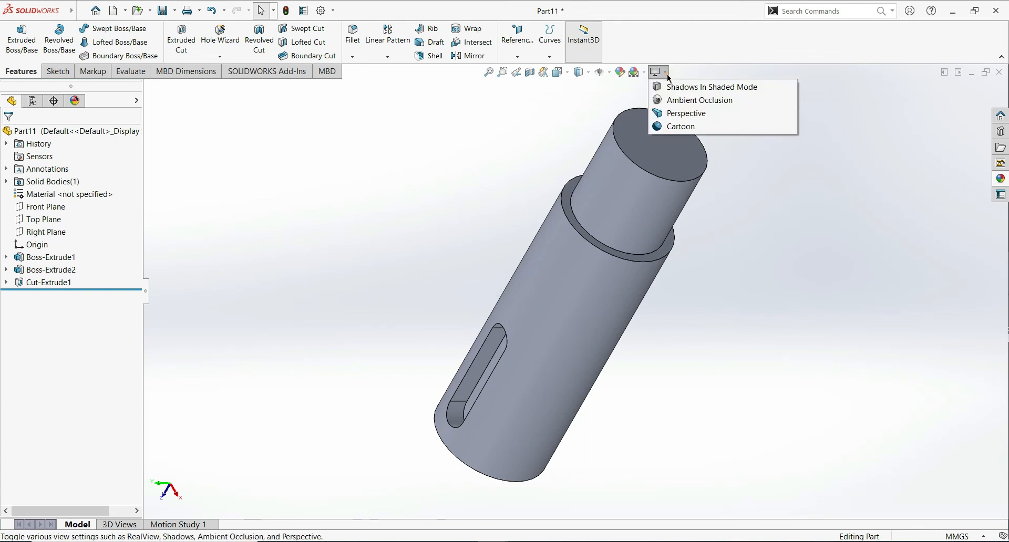
pyautogui.click(692, 106)
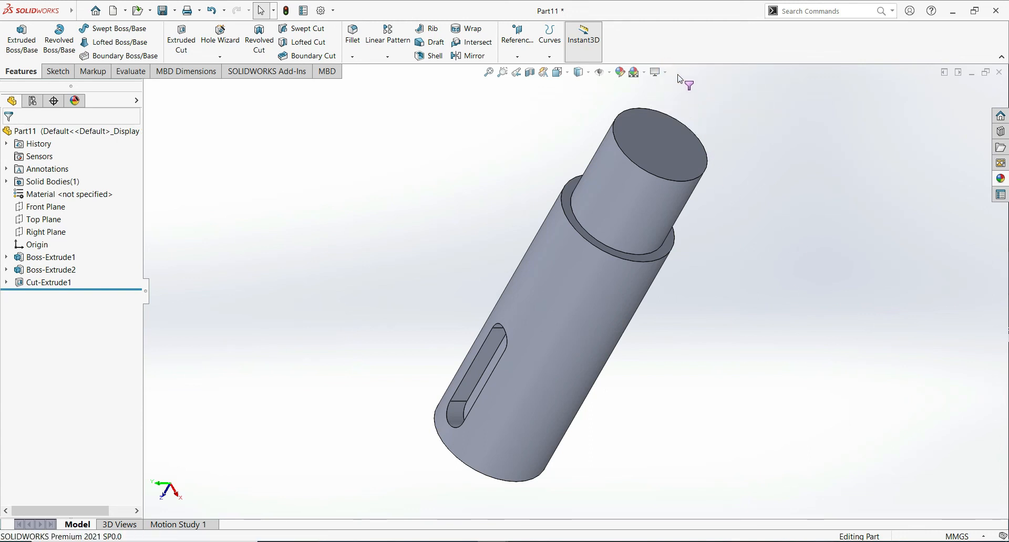